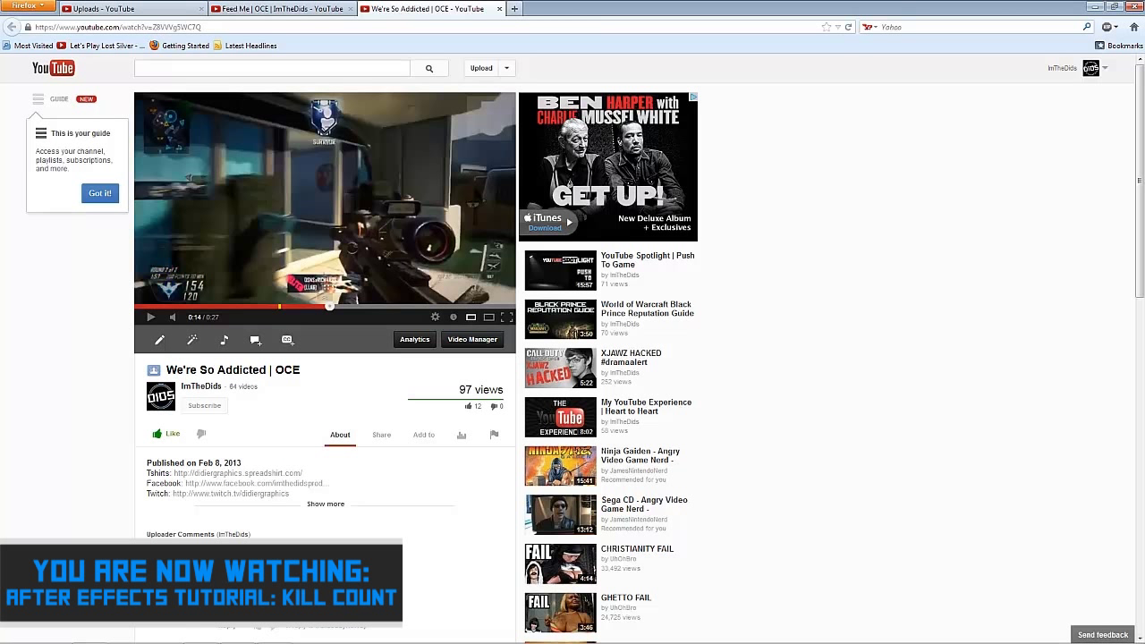
Play the example clips "We're So Addicted | OCE" and "Feed Me | OCE" on YouTube to examine their on-screen kill counter.
key("space")
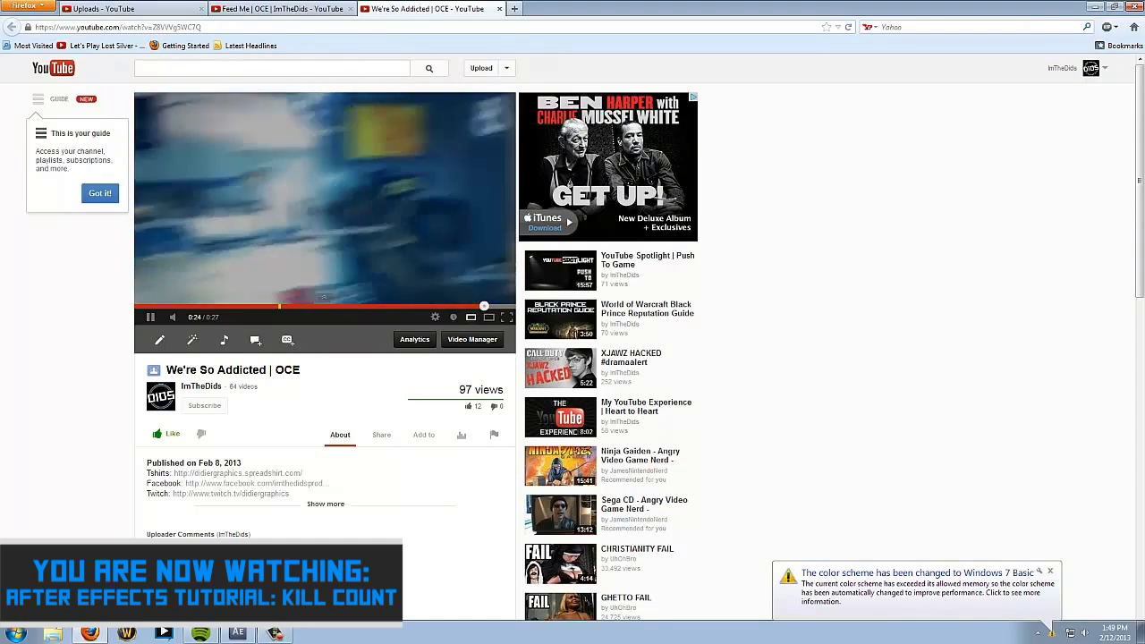
left_click(324, 198)
left_click(283, 9)
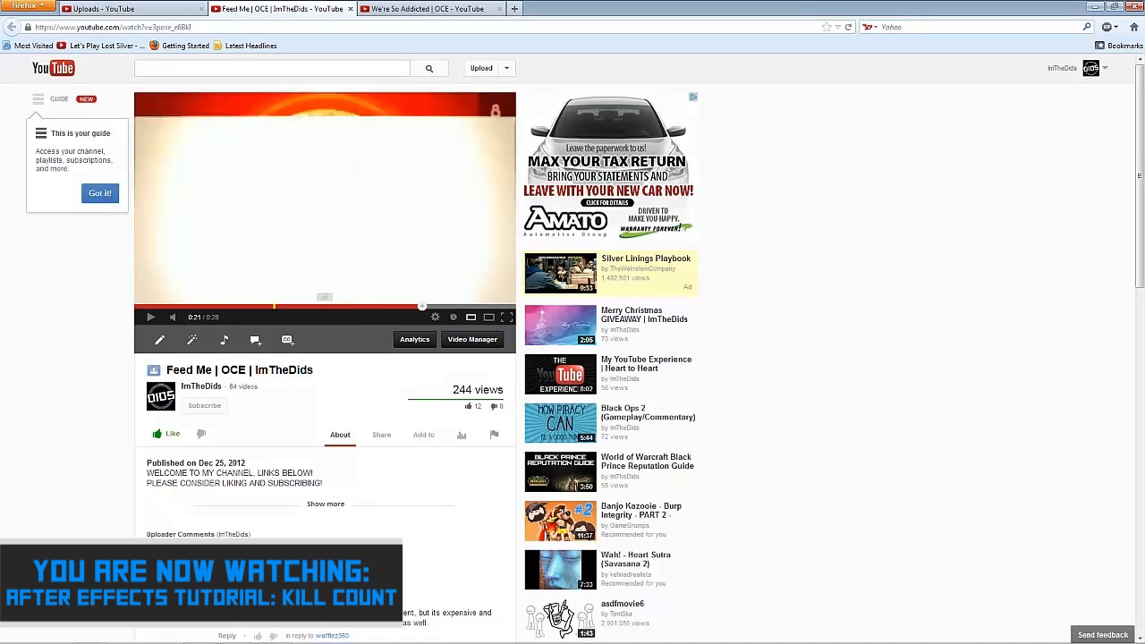
left_click(347, 306)
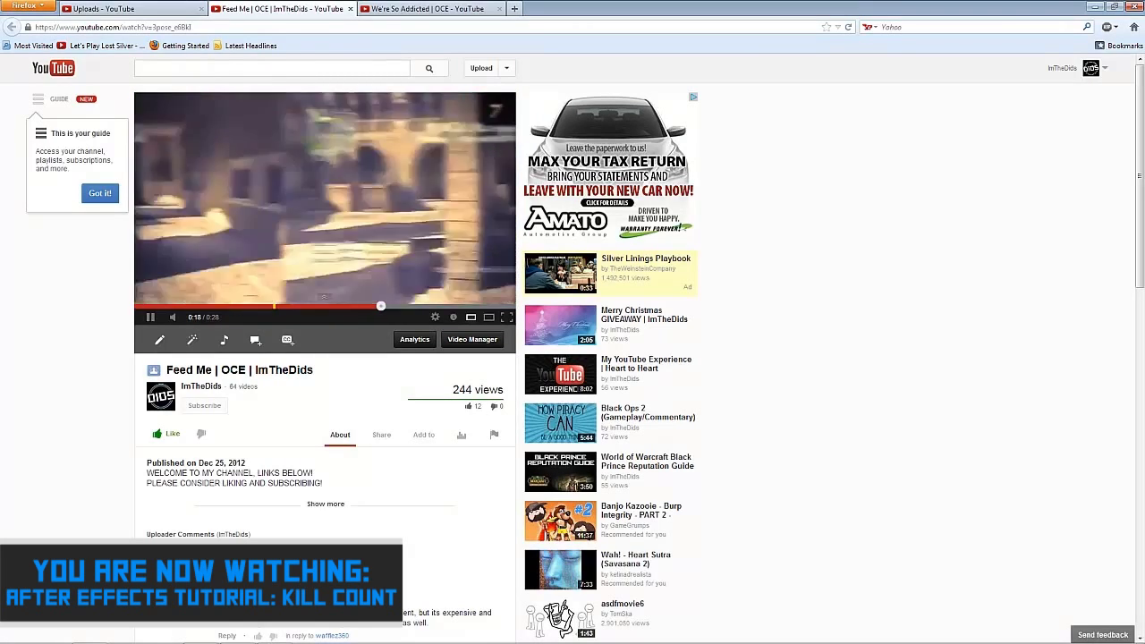
left_click(399, 291)
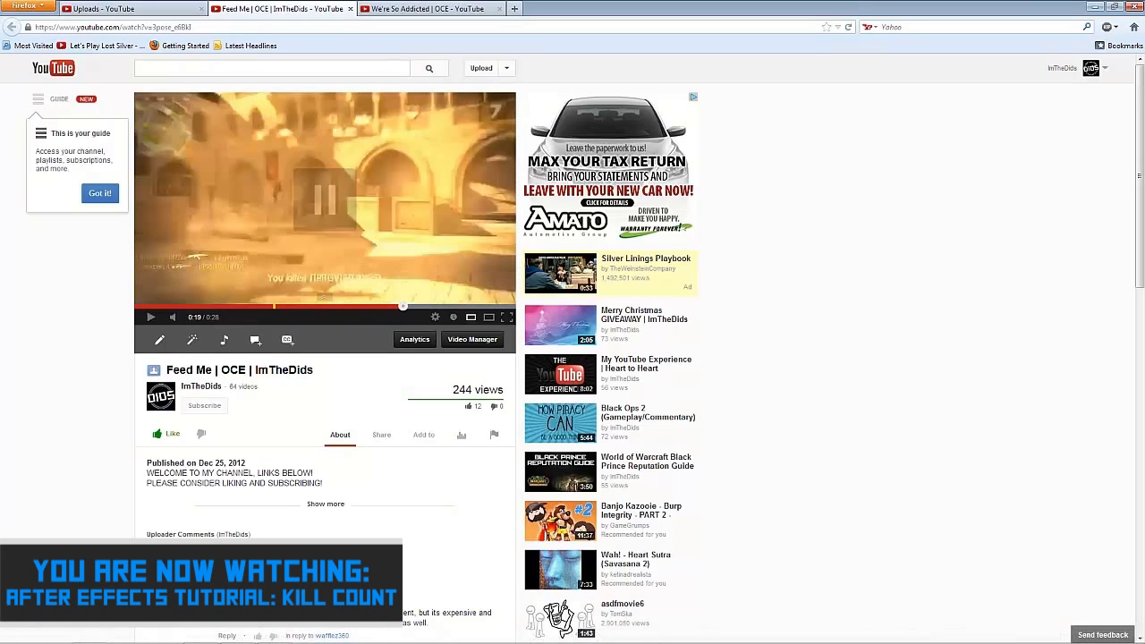
Switch to After Effects and create a new composition 250 px wide and 250 px high.
mouse_move(237, 638)
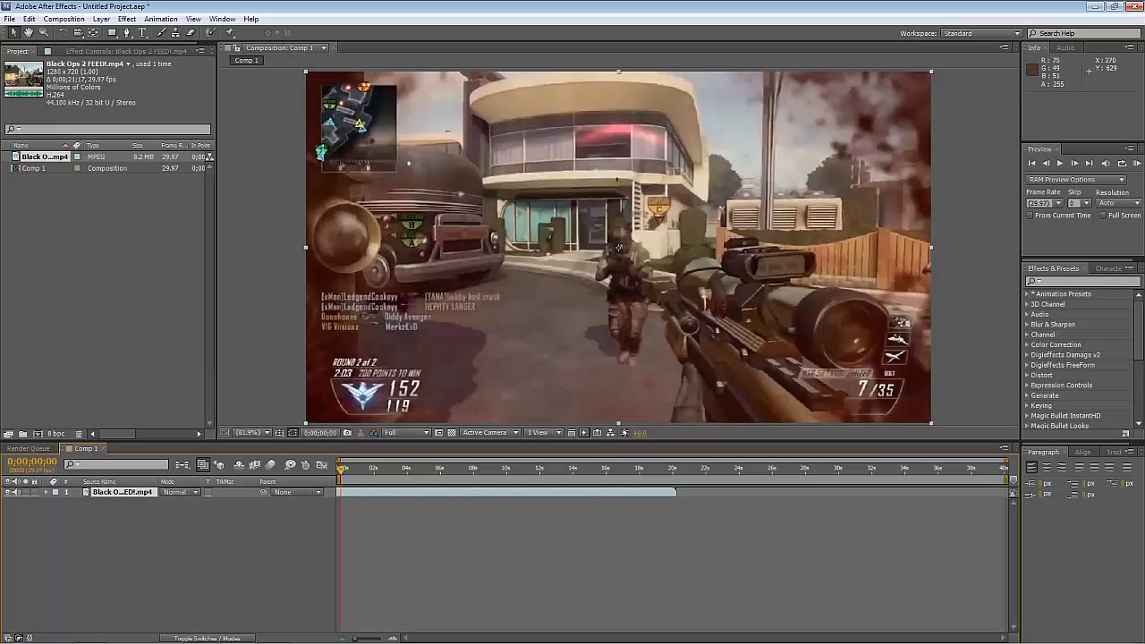
key("ctrl+n")
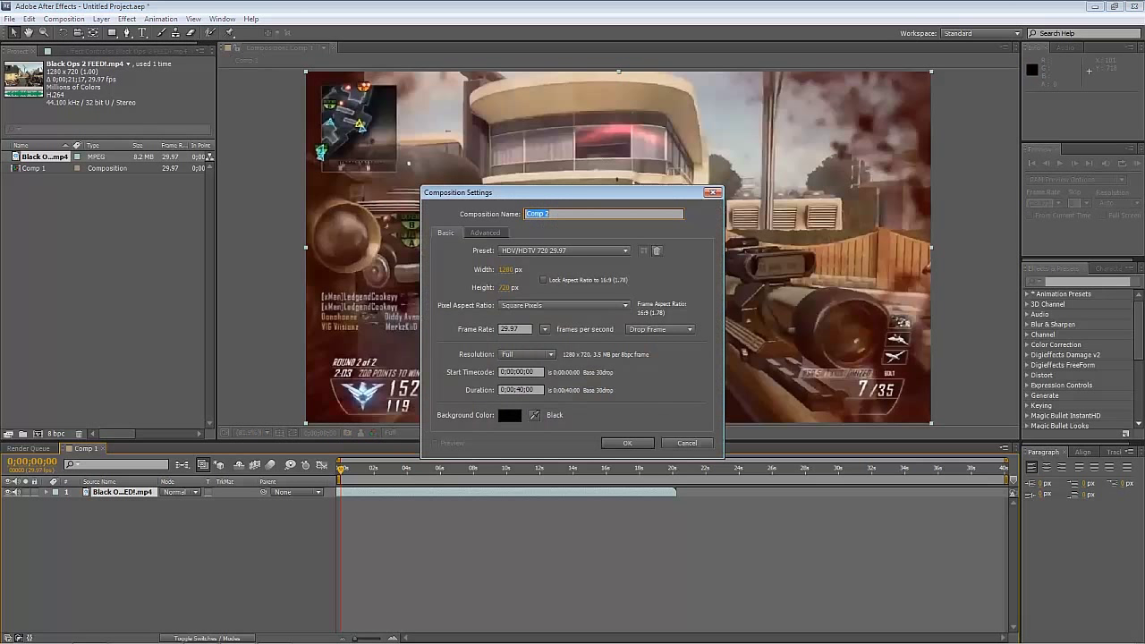
key("Tab")
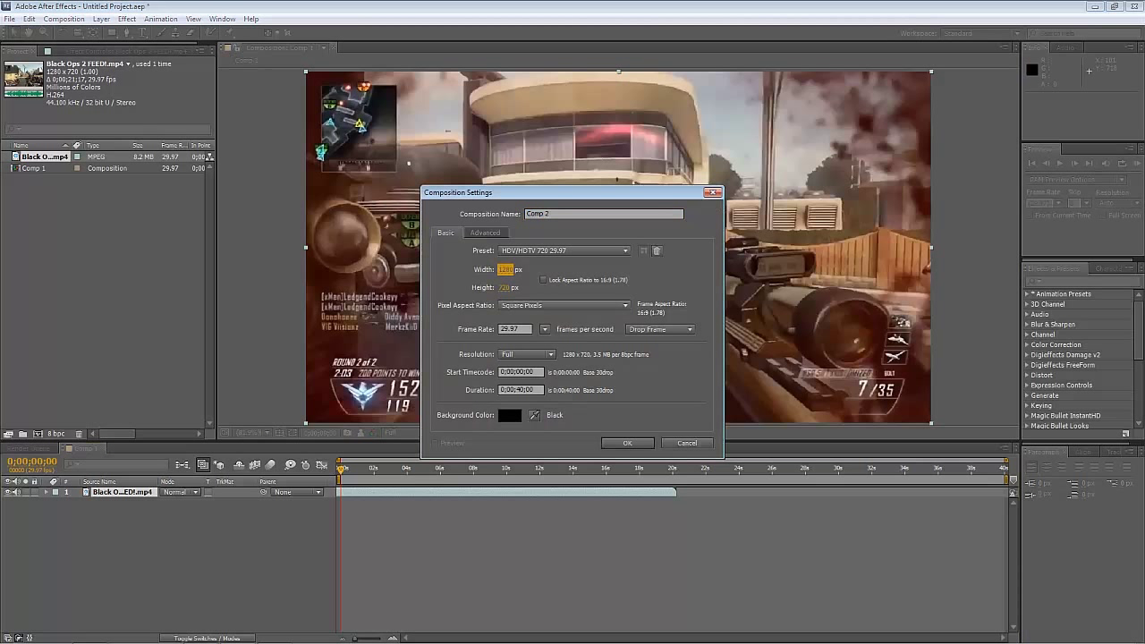
type("250")
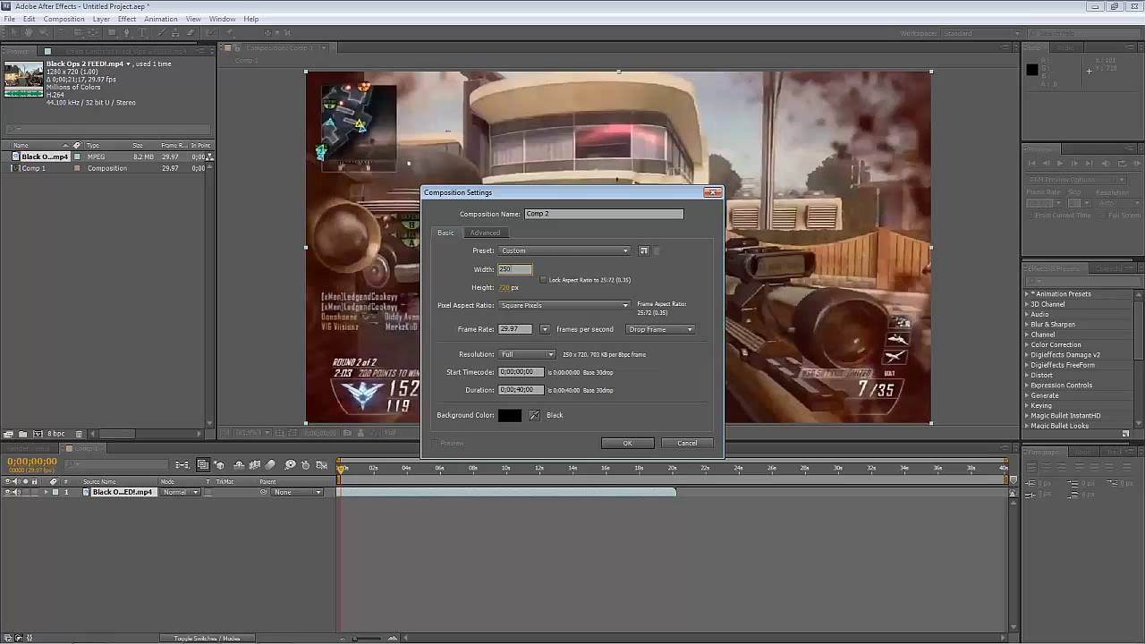
key("Tab")
type("5")
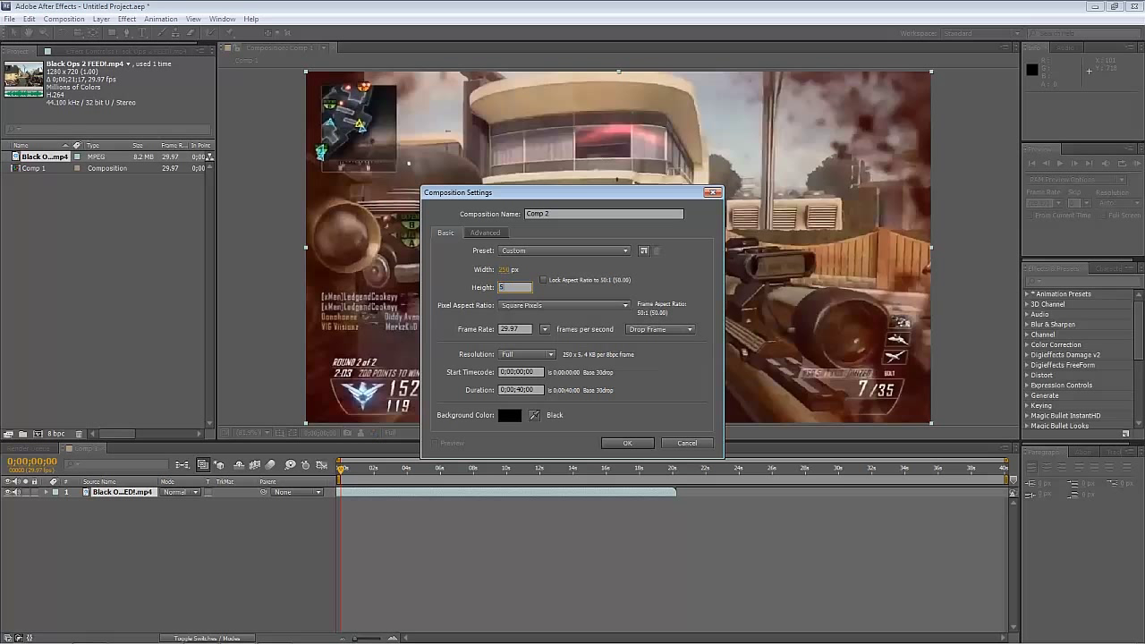
type("50")
key("Return")
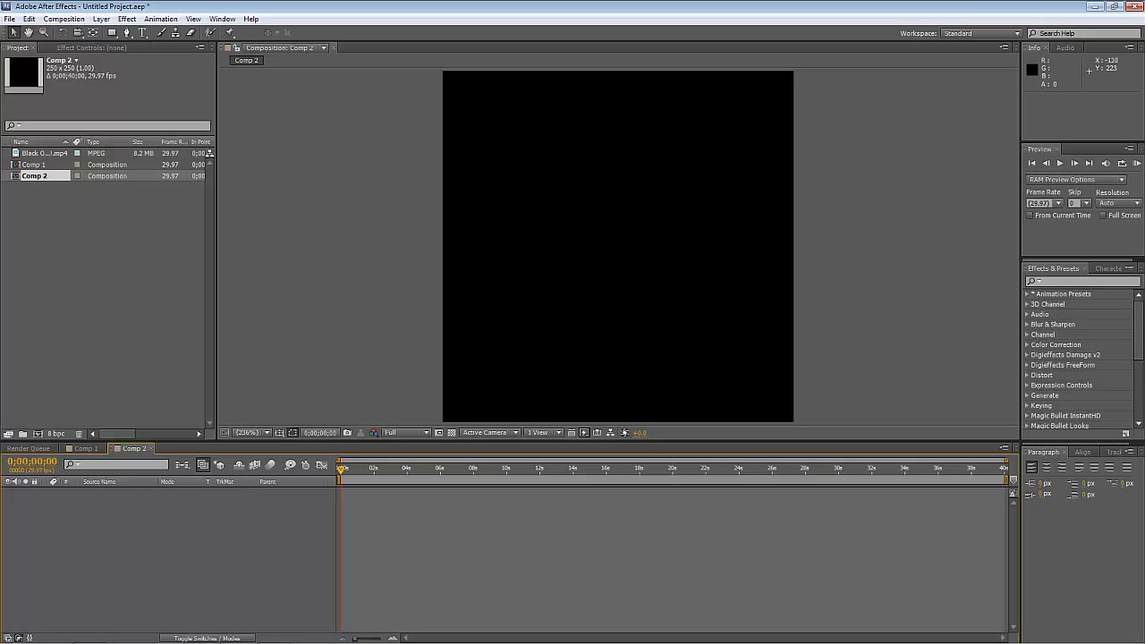
Add a composition-sized solid in dark gray, colour 212121.
key("ctrl+y")
left_click(970, 372)
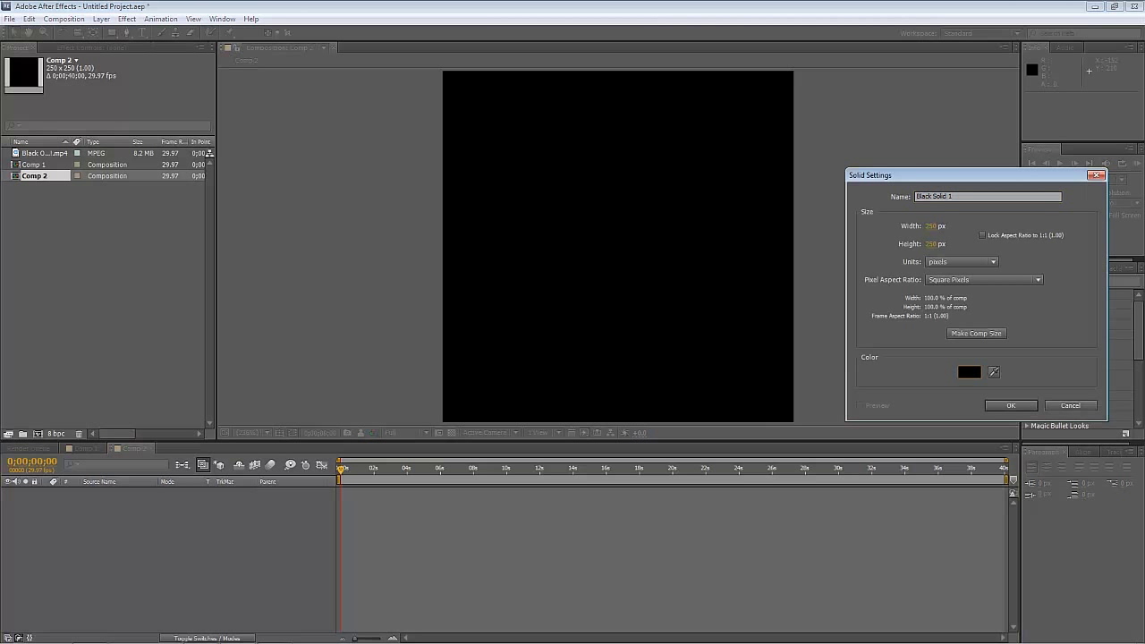
left_click(122, 376)
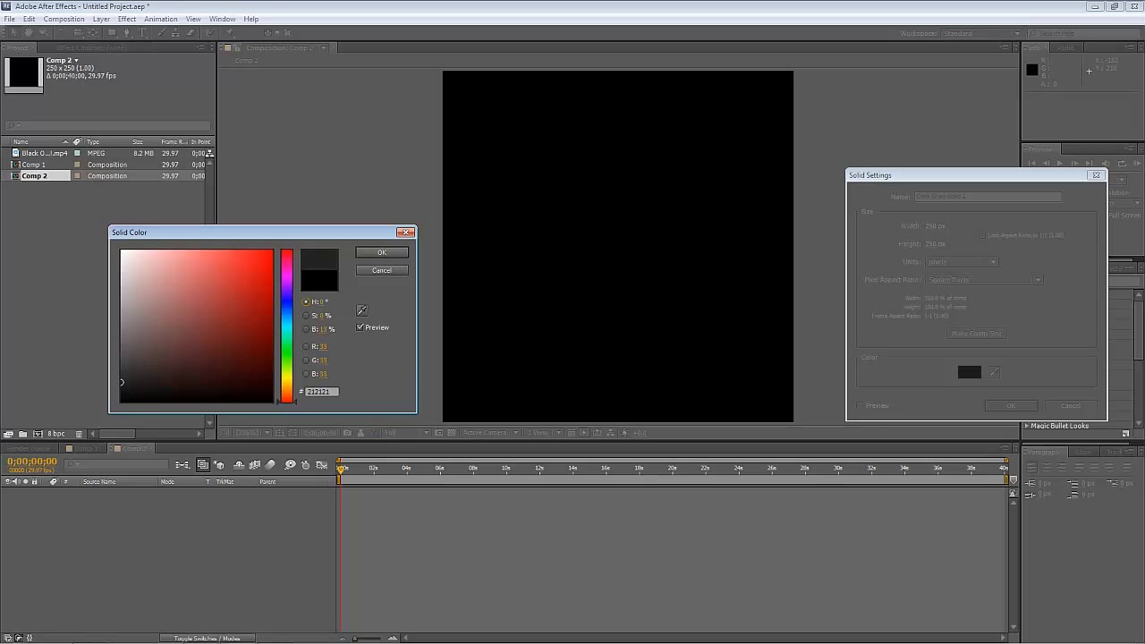
key("Return")
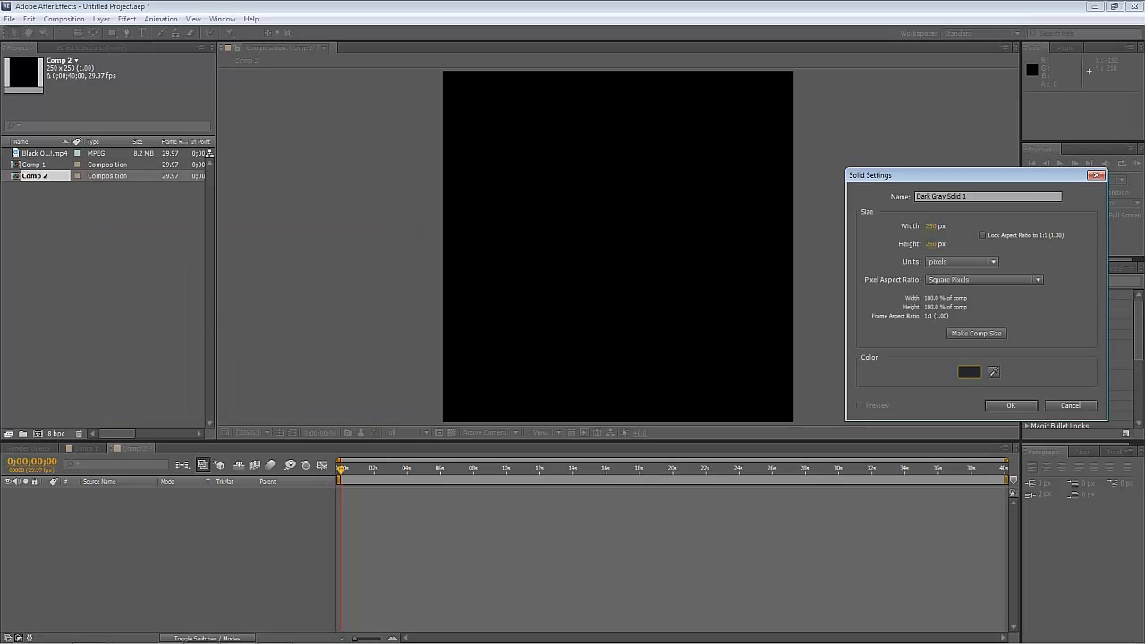
left_click(1012, 406)
Set the dark gray solid's opacity to 75% and check its see-through look against the transparency grid.
key("t")
left_click(169, 503)
type("75")
key("Return")
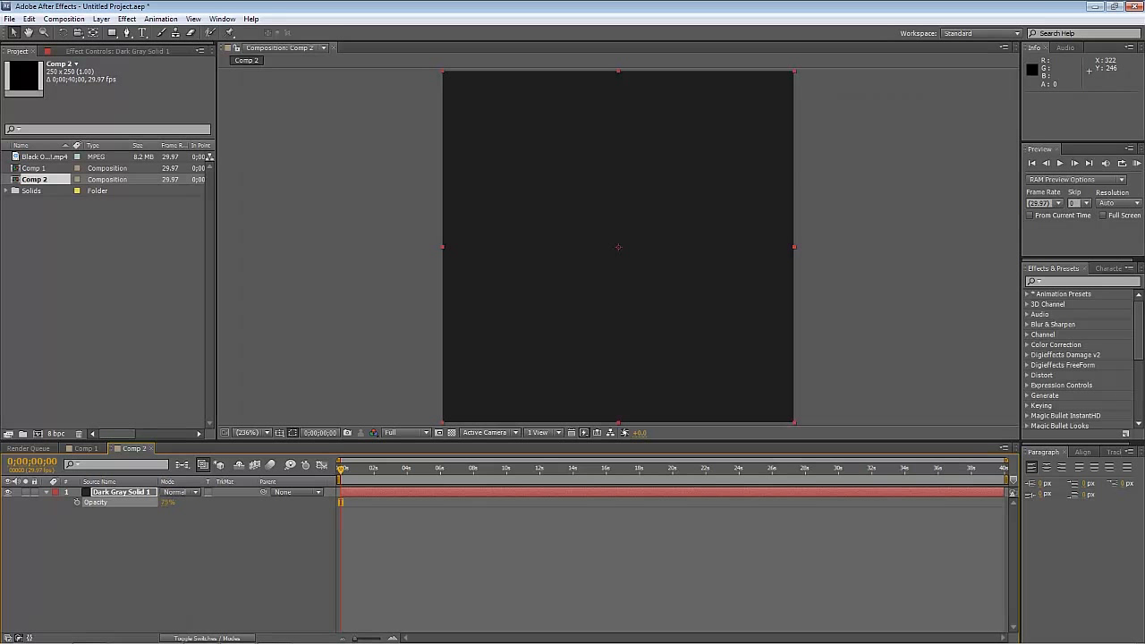
left_click(452, 432)
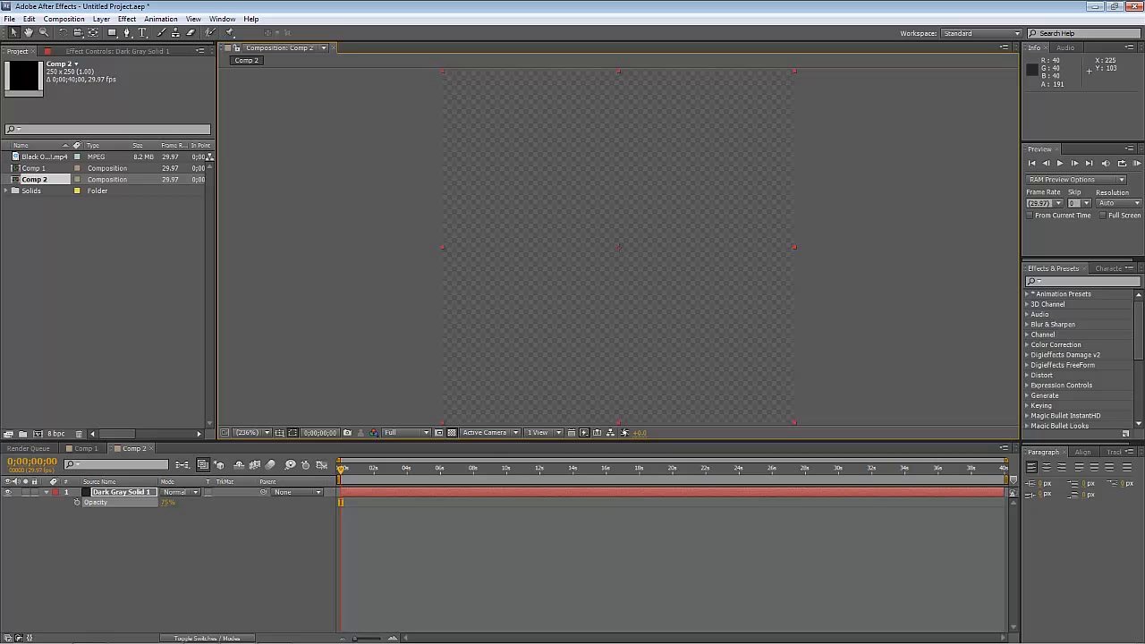
left_click(452, 432)
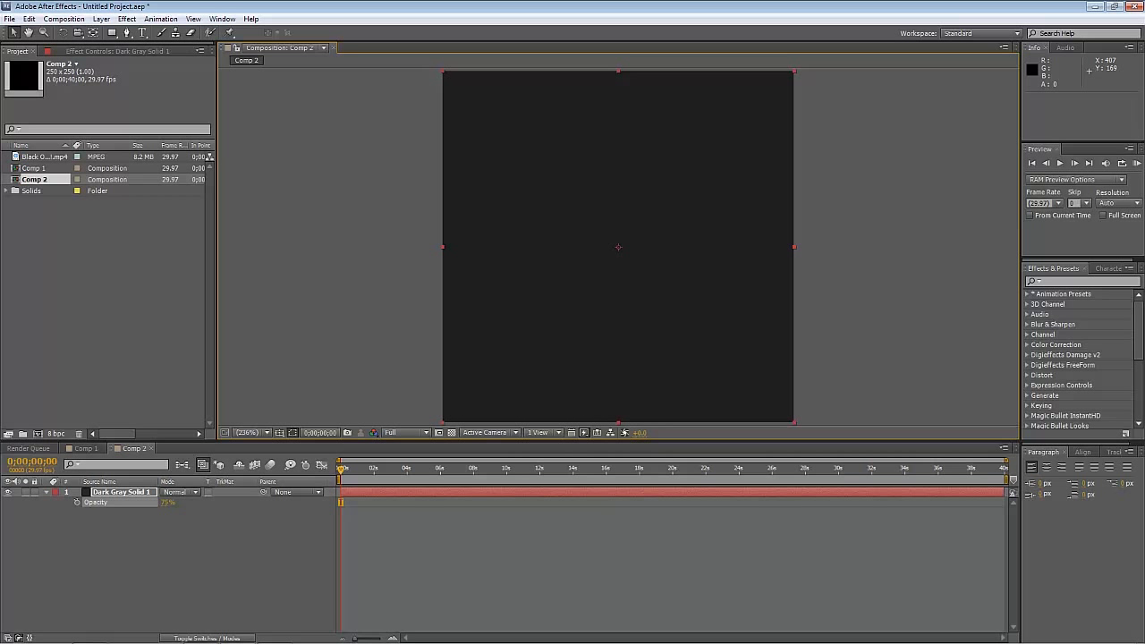
Start a text layer over the dark solid, using the SquareFont typeface and a light gray fill.
left_click(141, 32)
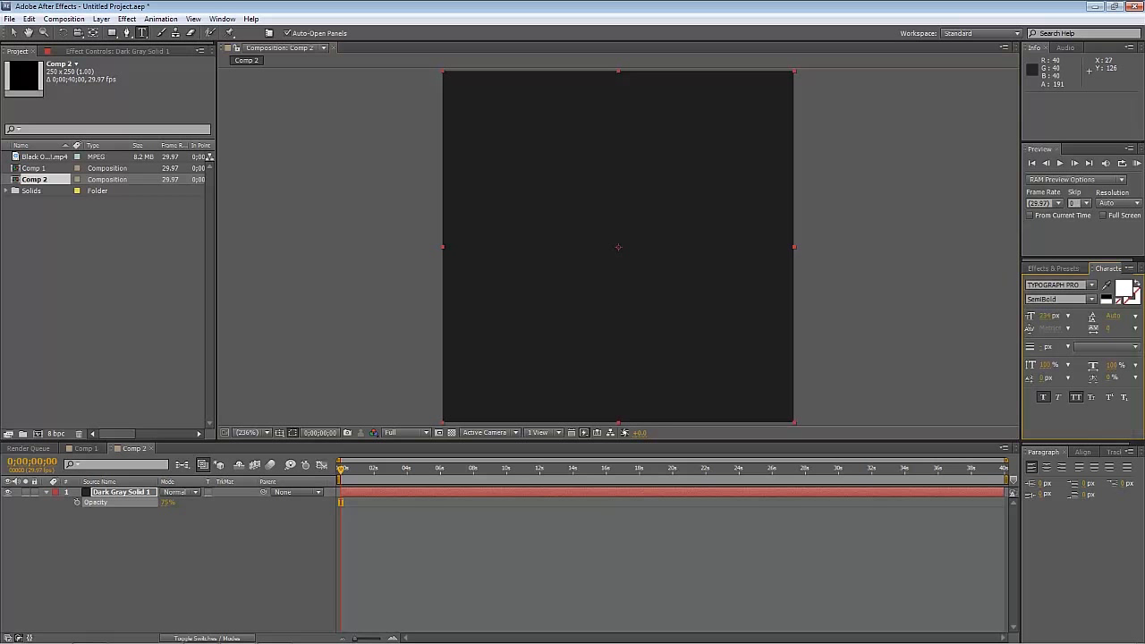
left_click(532, 275)
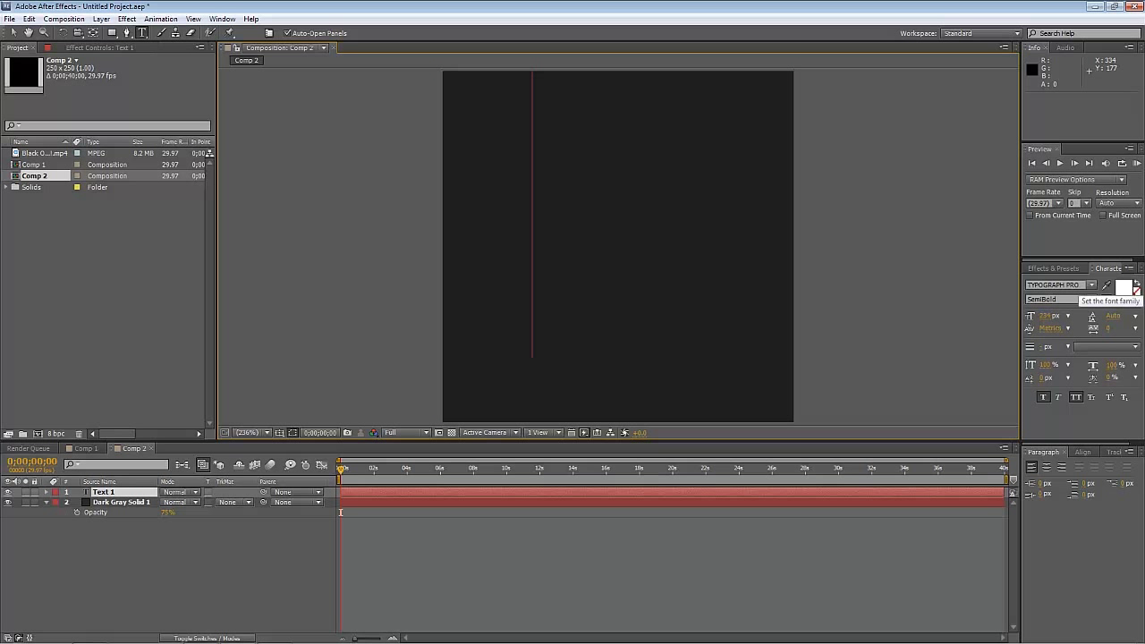
left_click(1092, 284)
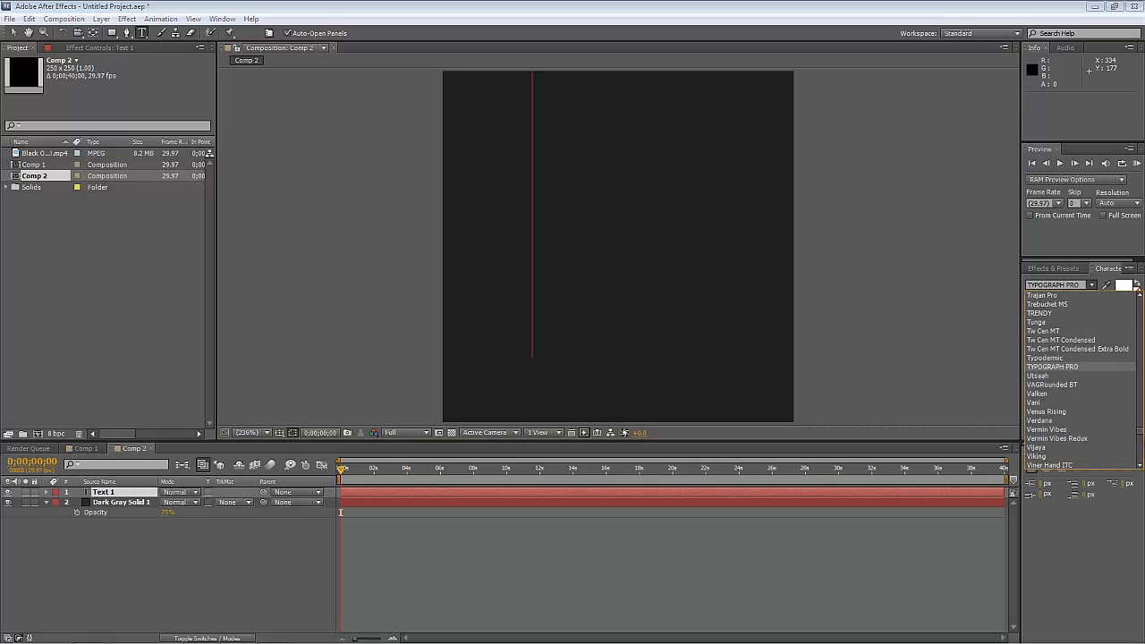
scroll(1081, 380, "up", 12)
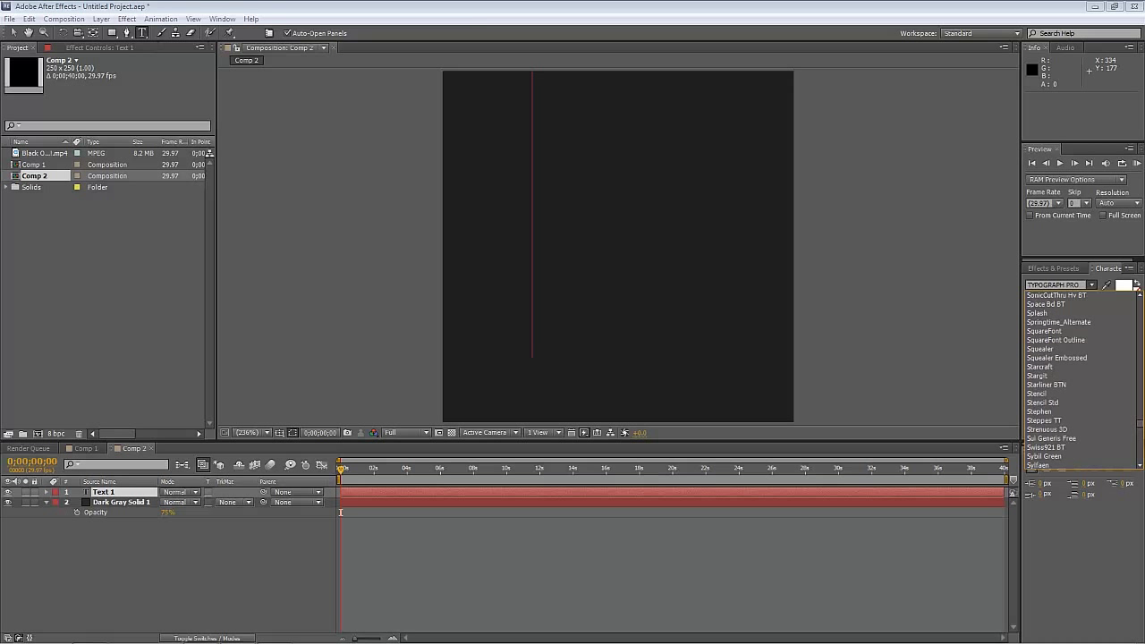
scroll(1060, 394, "down", 2)
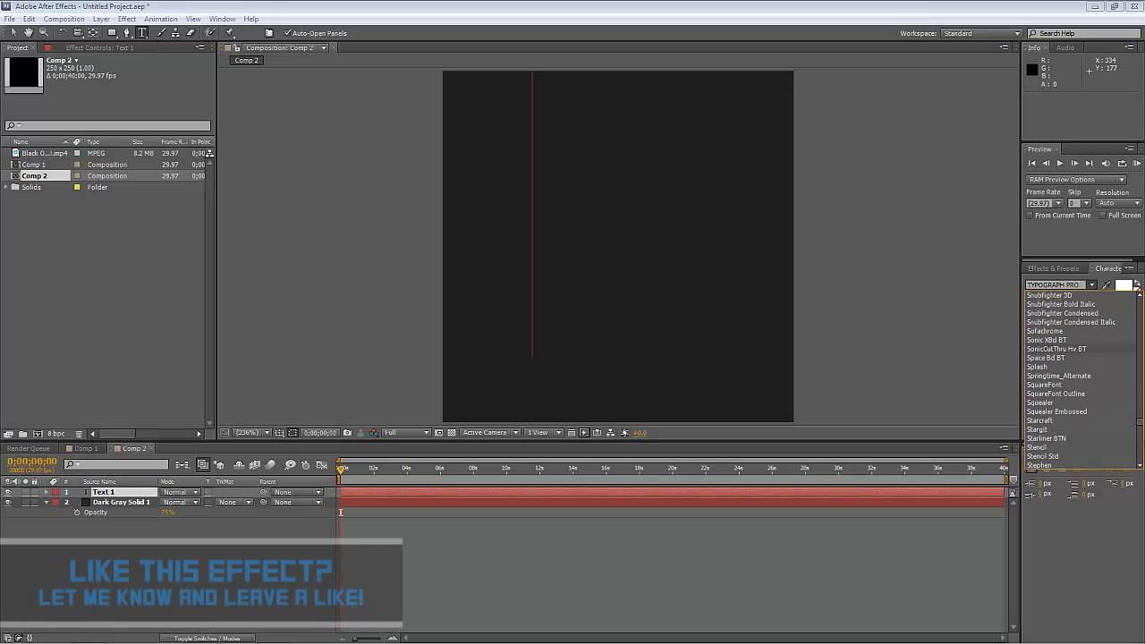
left_click(1045, 385)
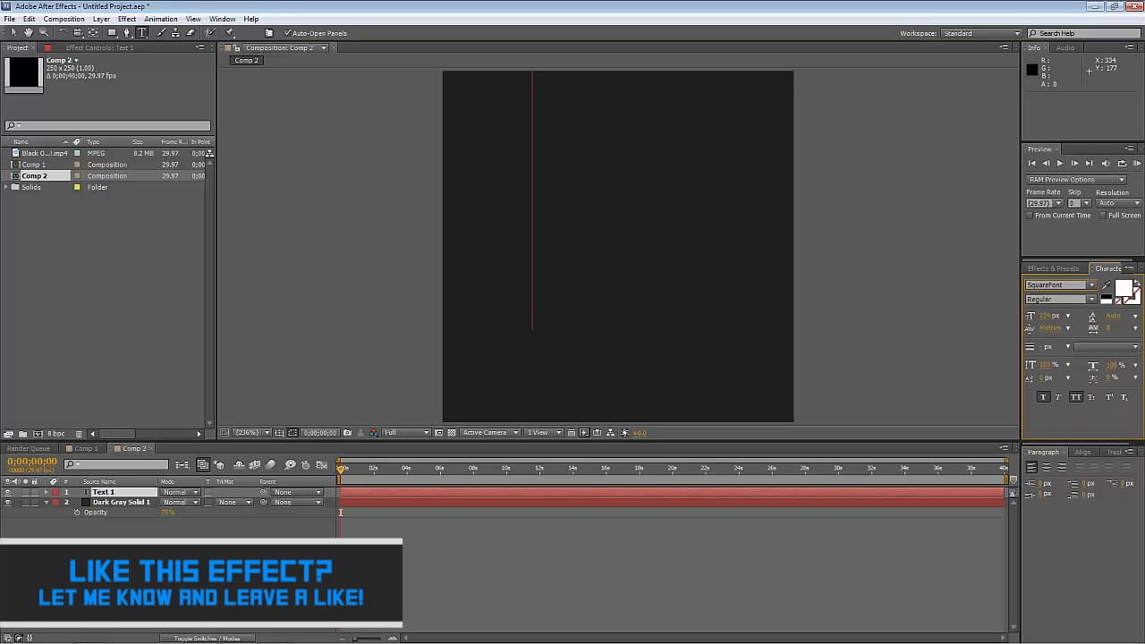
left_click(1124, 288)
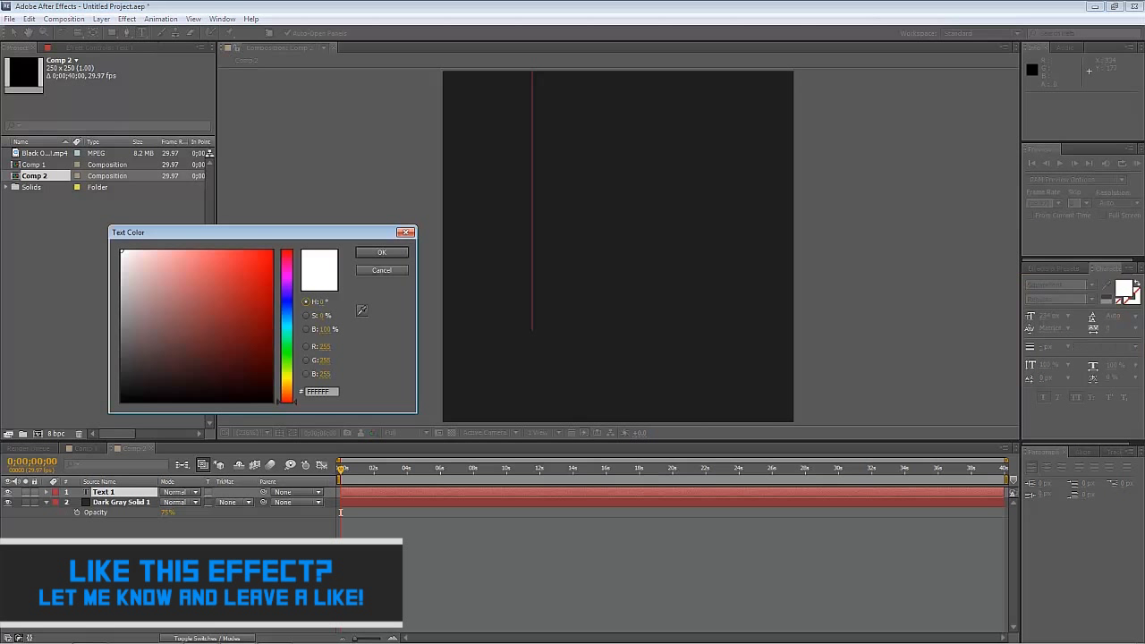
left_click(122, 273)
left_click(383, 252)
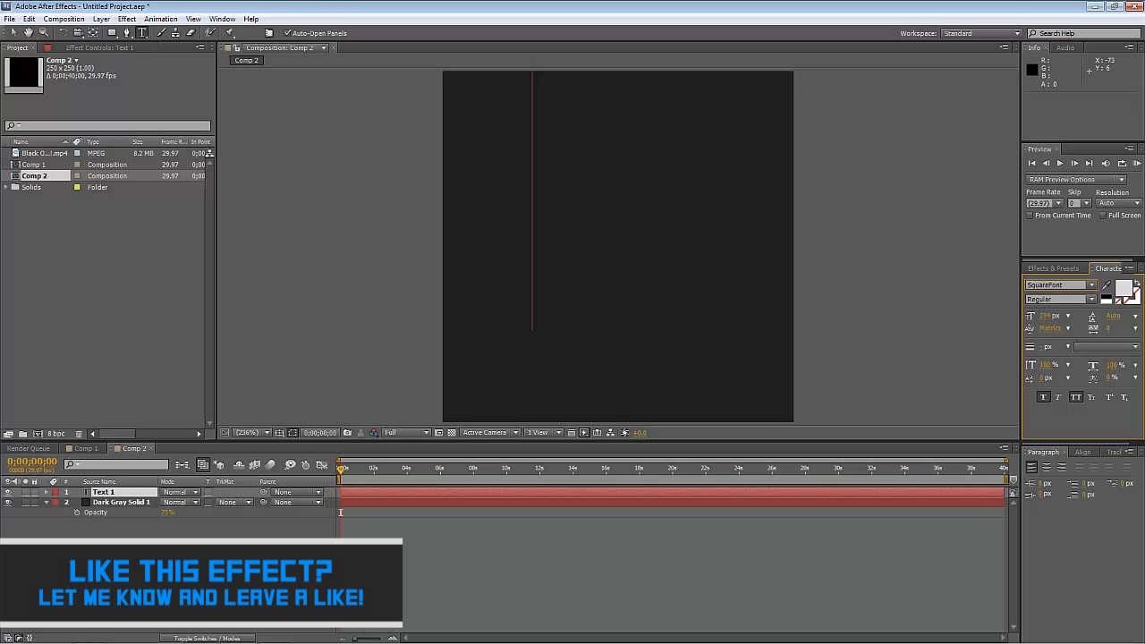
Enter the numeral 1, size it to about two-thirds of the composition's height and move it near the centre.
left_click(1045, 316)
left_click_drag(1010, 316, 974, 306)
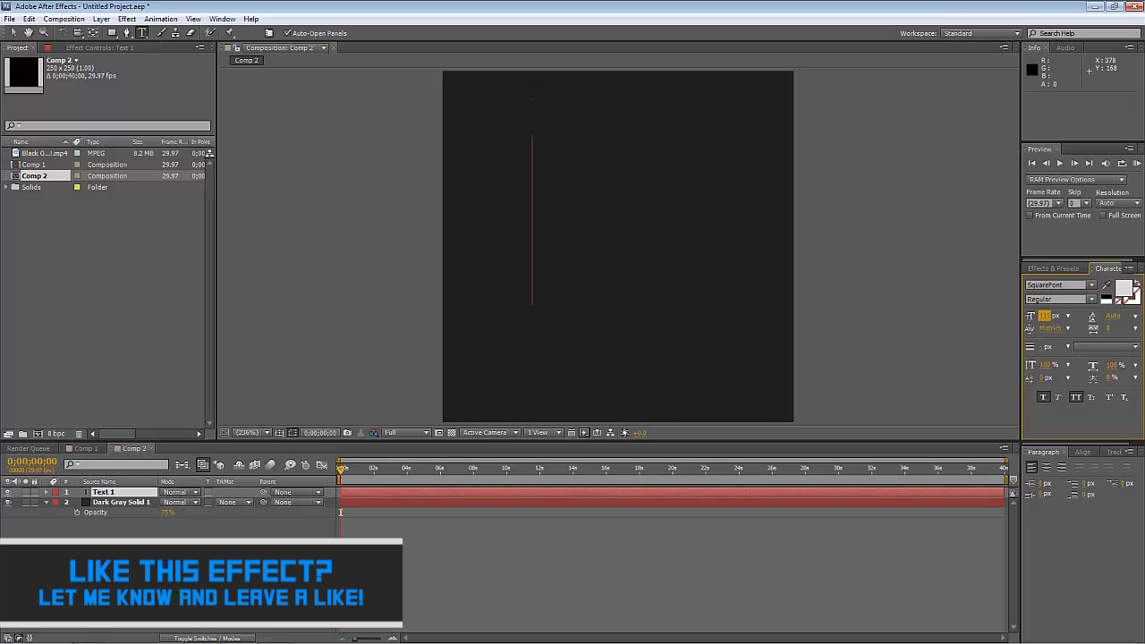
left_click_drag(1049, 316, 1067, 316)
type("I")
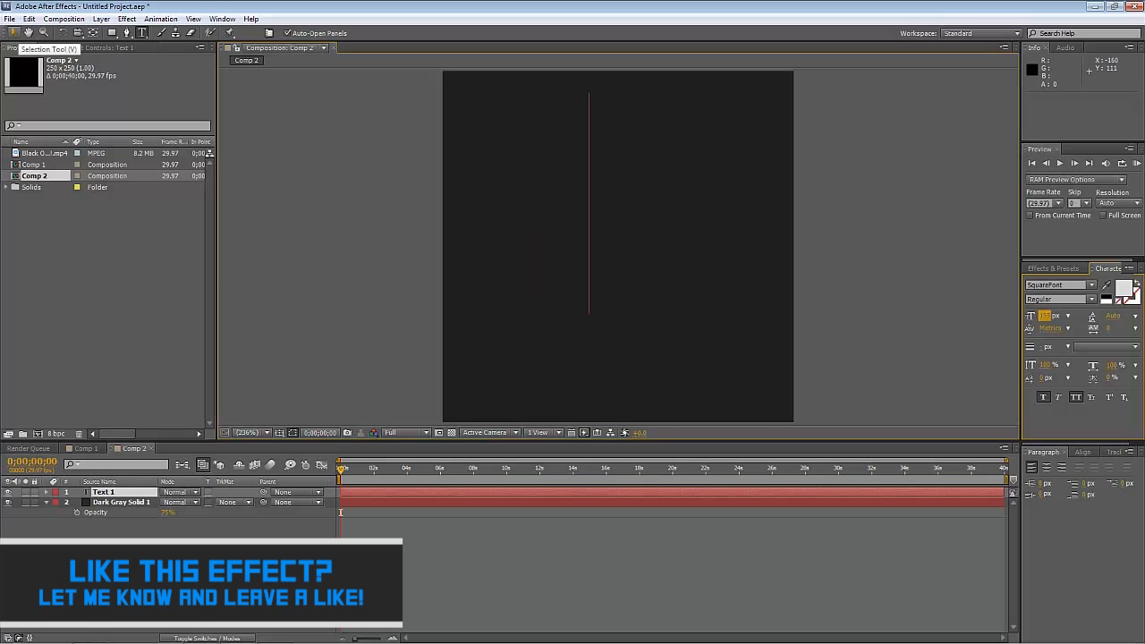
left_click_drag(360, 208, 407, 268)
key("ctrl+a")
mouse_move(1048, 316)
left_mouse_down()
mouse_move(1074, 316)
mouse_move(1057, 316)
left_mouse_up()
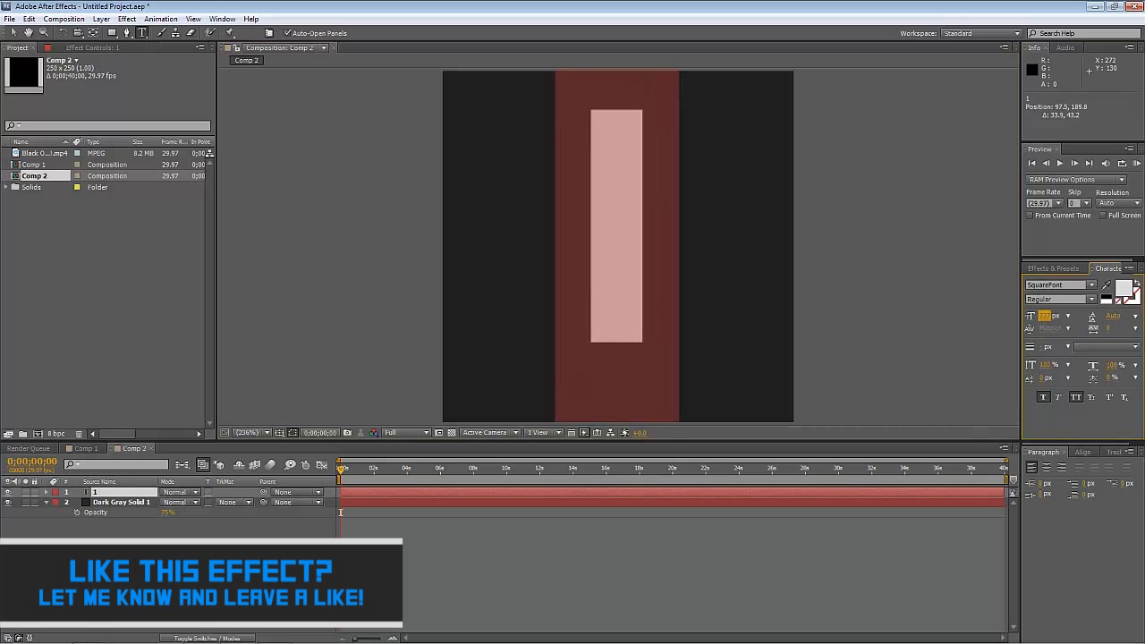
left_click_drag(840, 263, 843, 280)
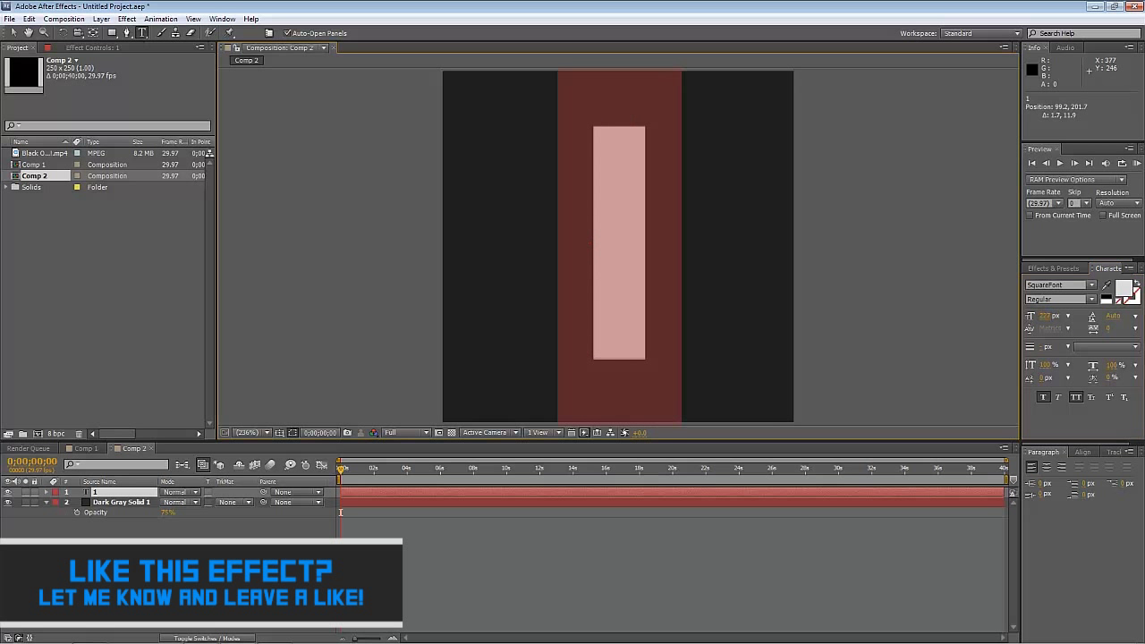
Align the numeral 1 to the composition's horizontal and vertical centre.
left_click(1084, 452)
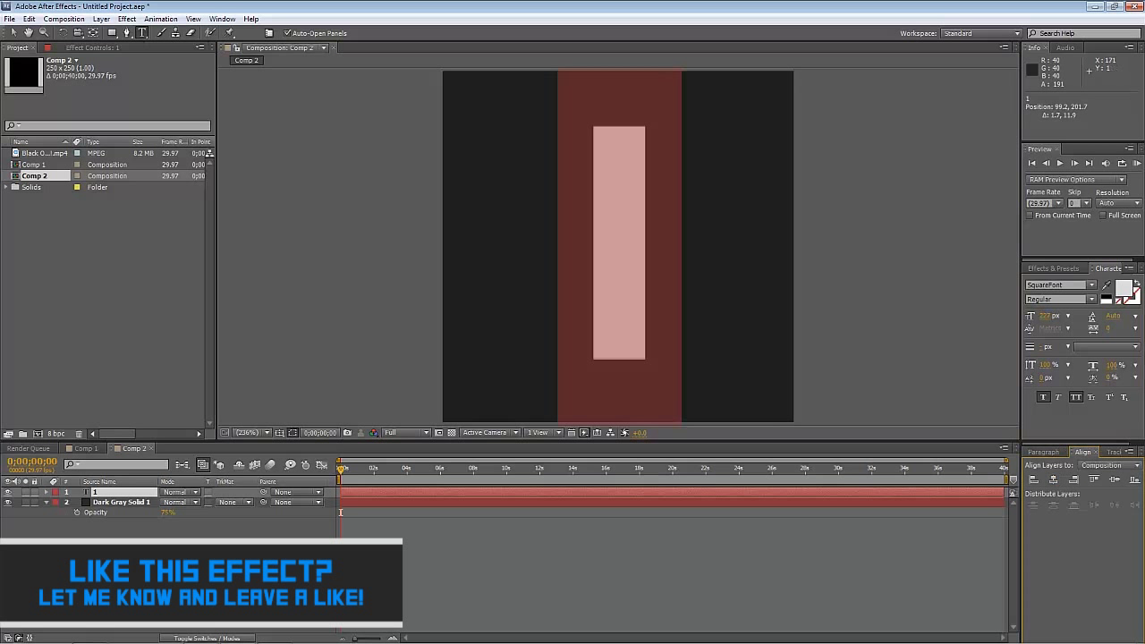
left_click(222, 19)
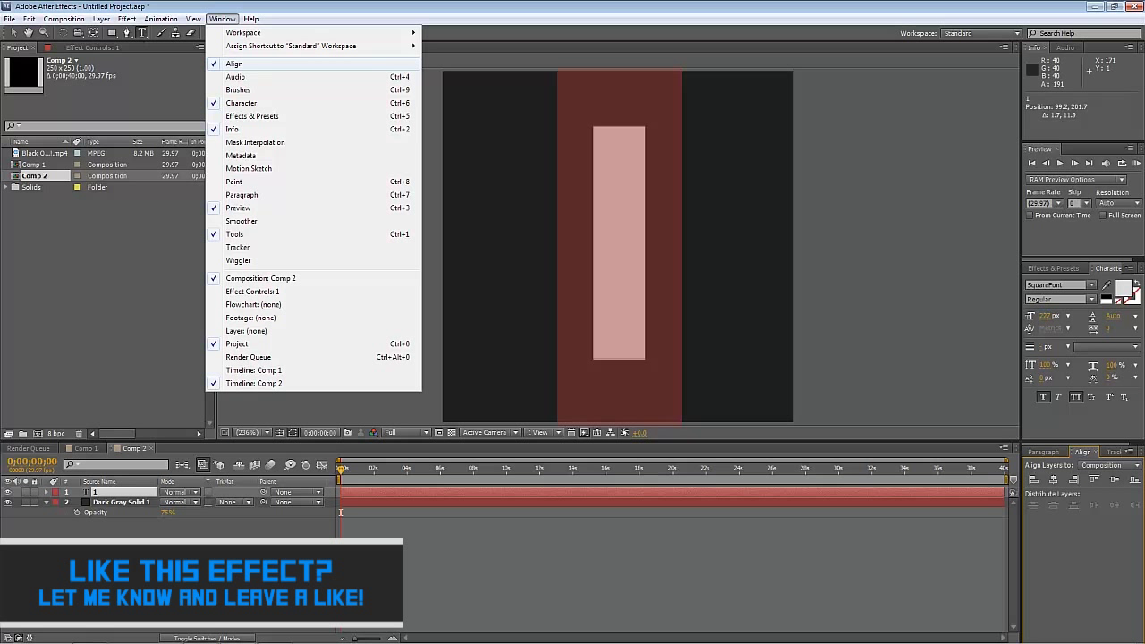
left_click(222, 19)
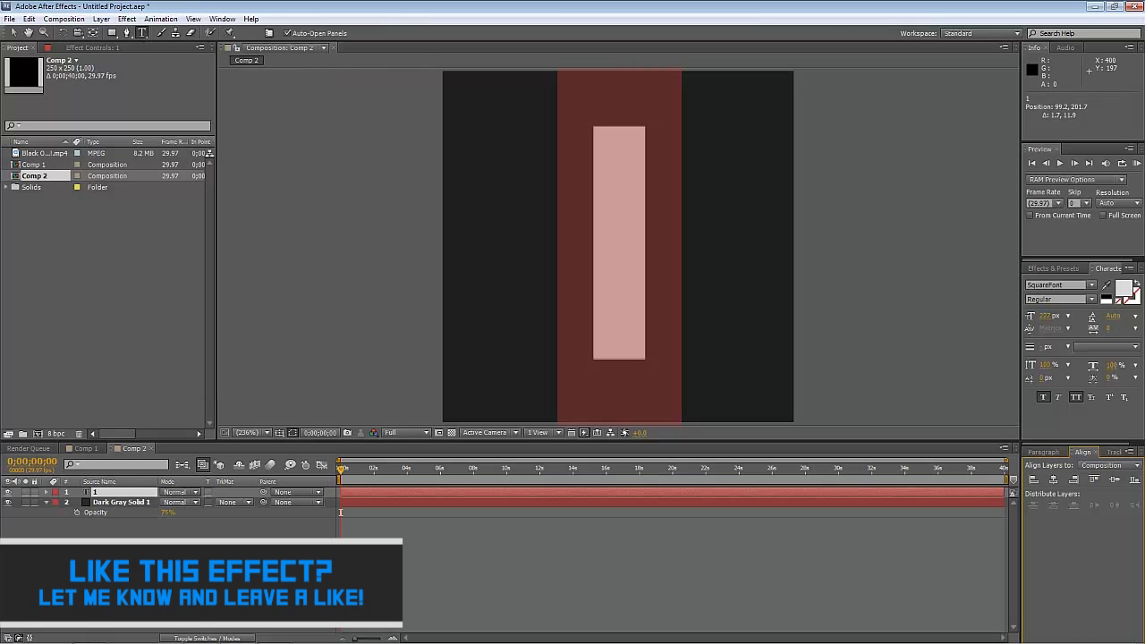
left_click(1055, 480)
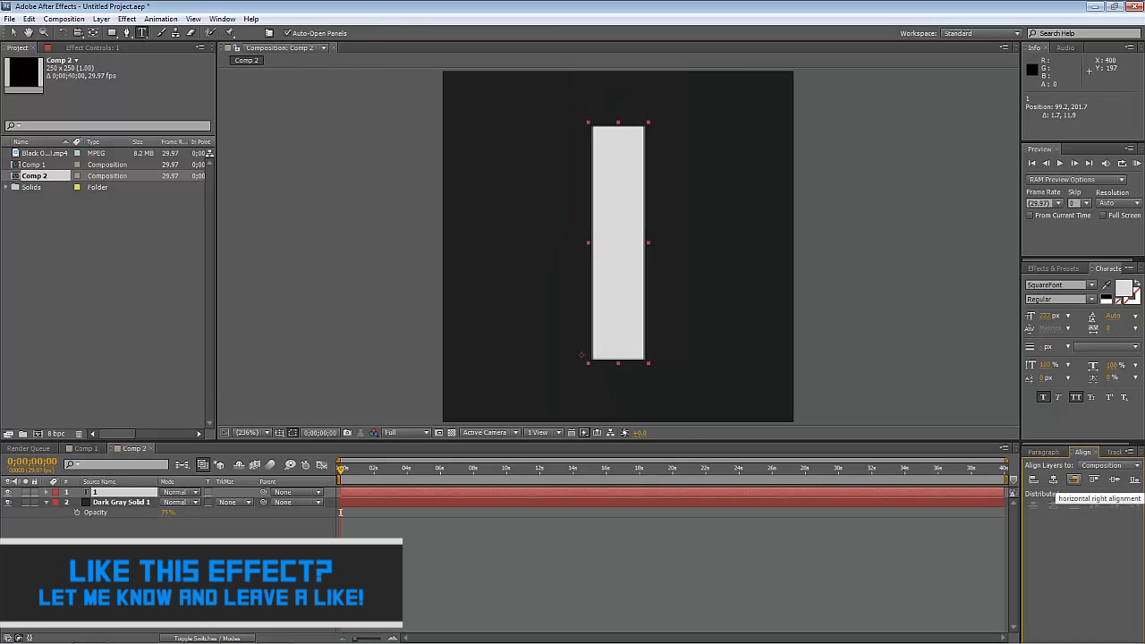
left_click(1113, 480)
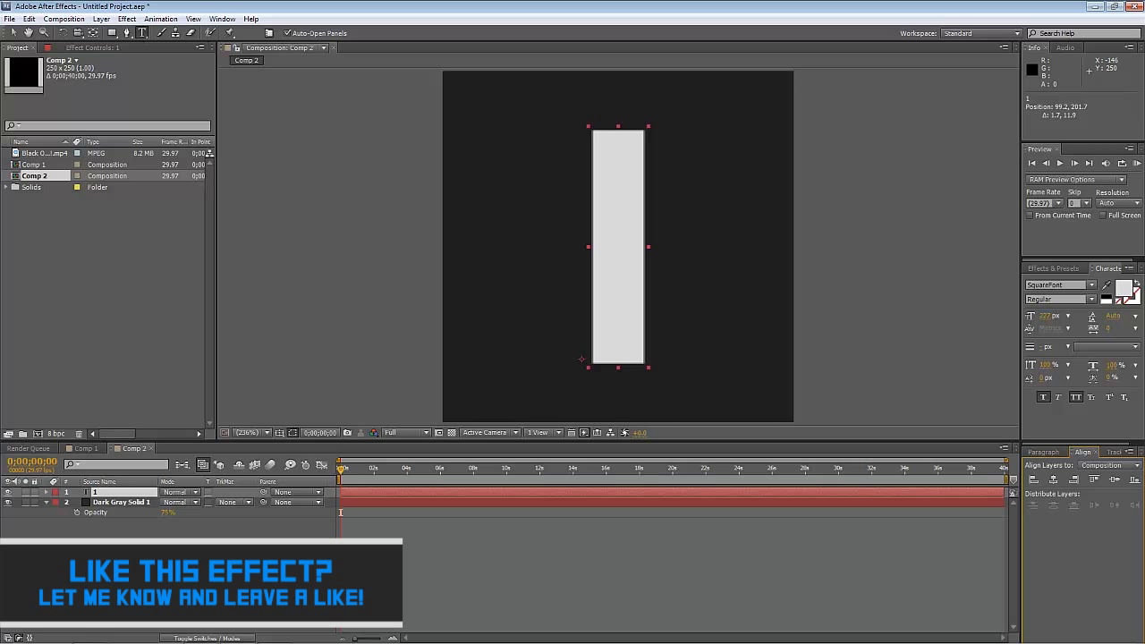
Add position and scale keyframes to the numeral layer at 0;00;00;00.
key("alt+shift+p")
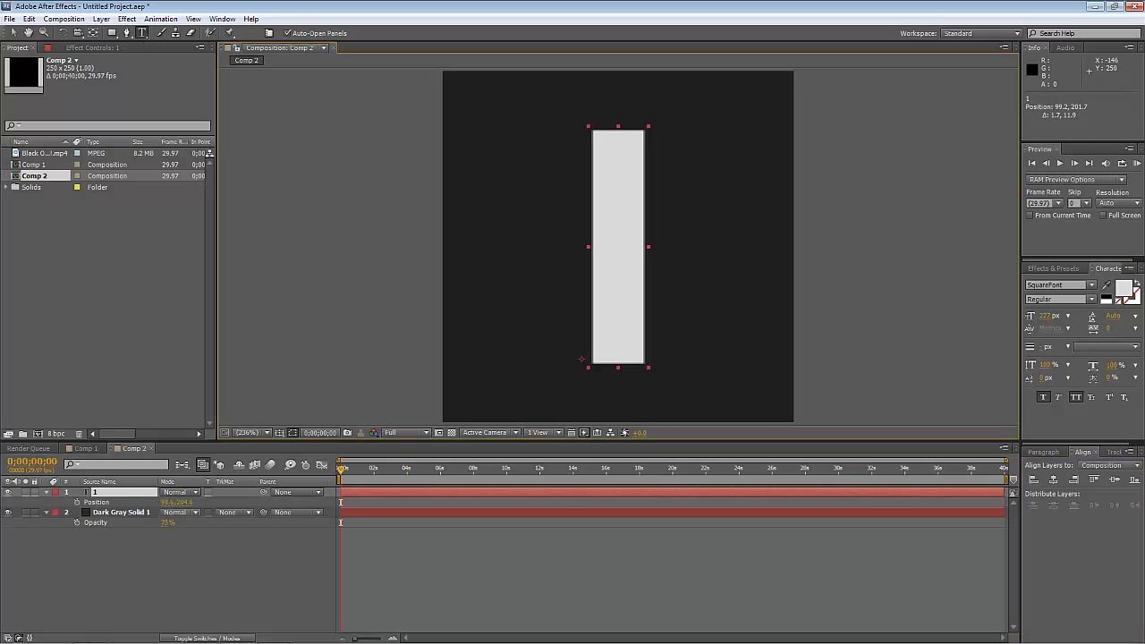
key("alt+shift+s")
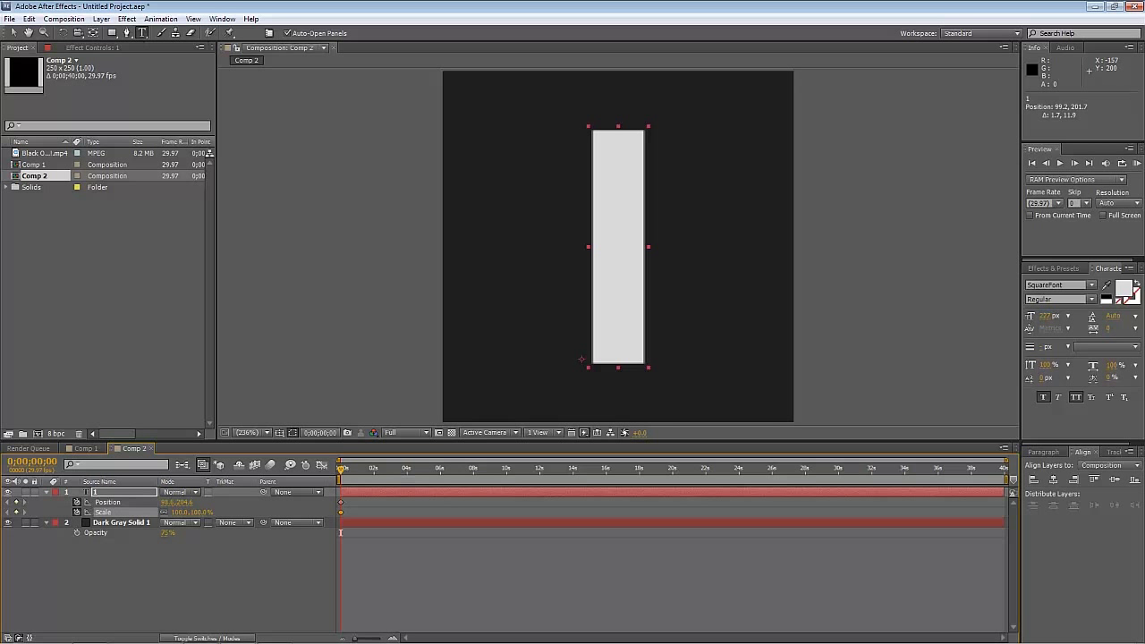
Reveal the numeral layer's text and transform properties, including Source Text.
left_click(47, 492)
left_click(46, 492)
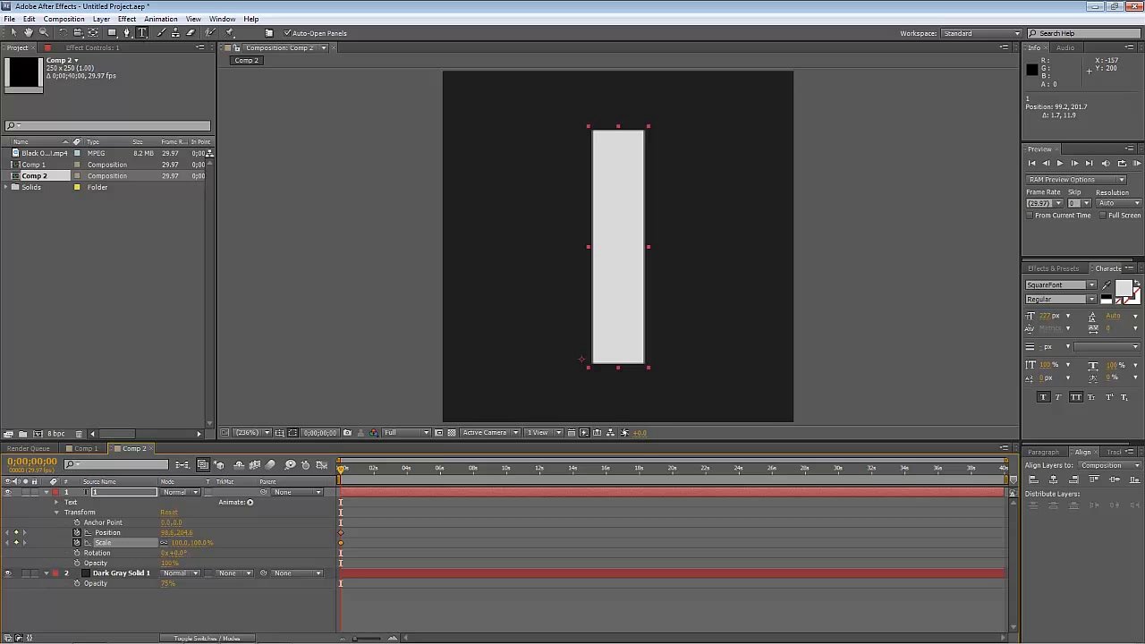
left_click(56, 513)
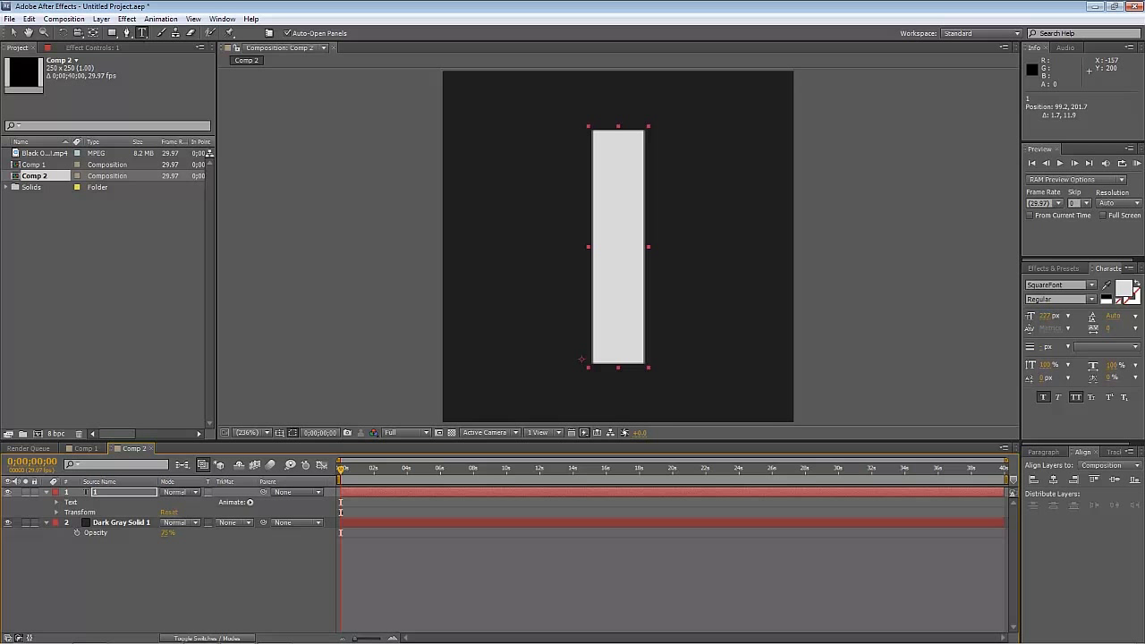
left_click(116, 573)
left_click(56, 513)
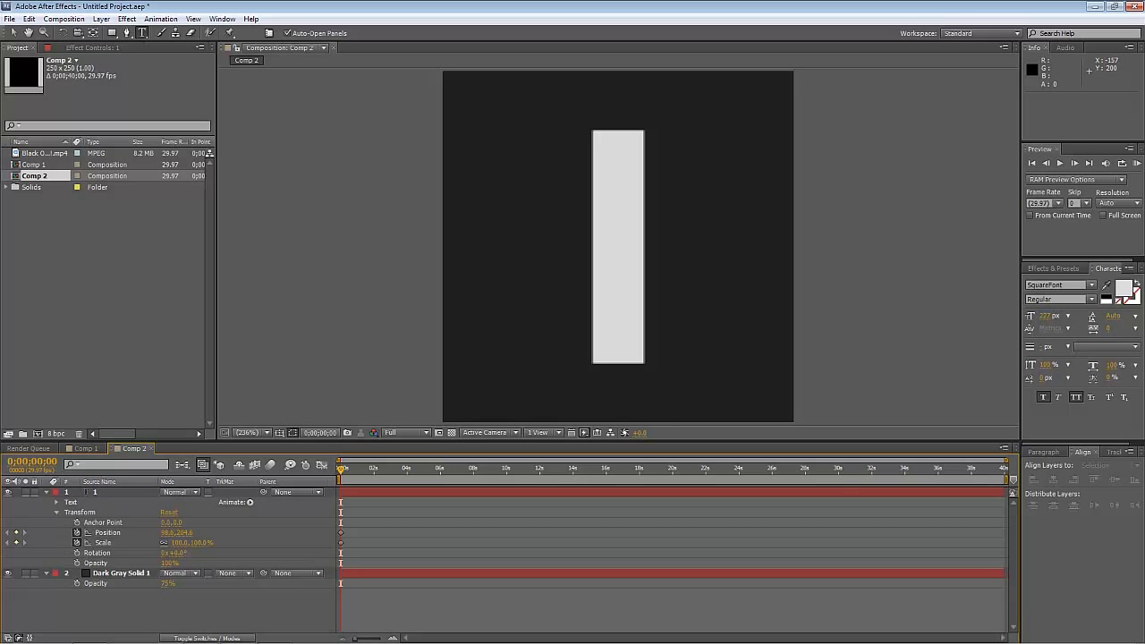
left_click(56, 503)
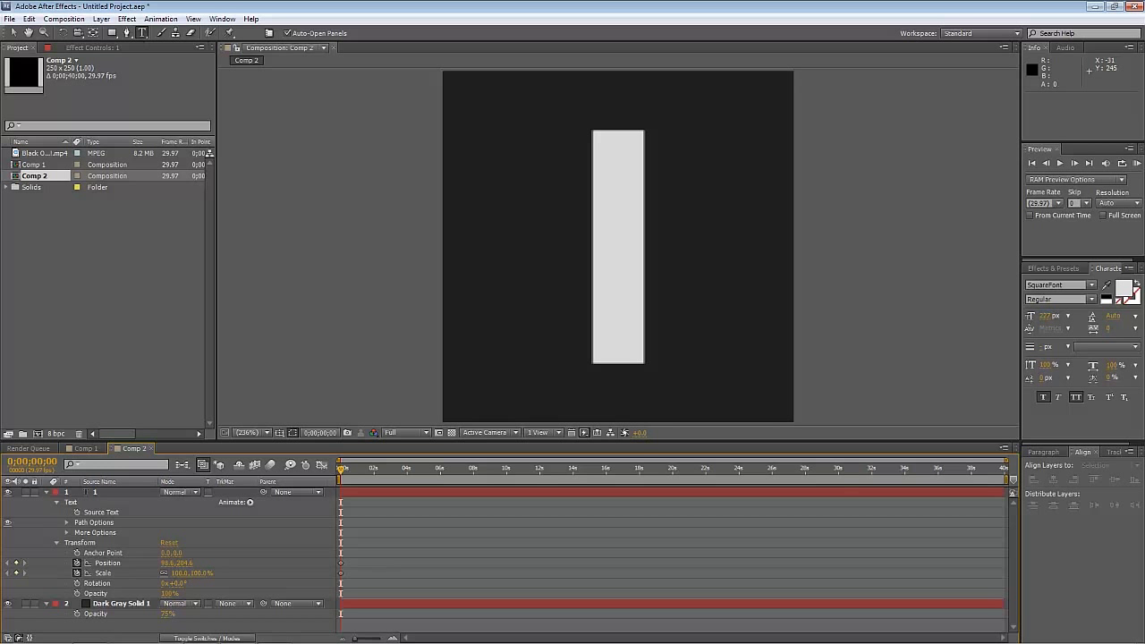
Place Comp 2 above the gameplay footage in Comp 1.
key("space")
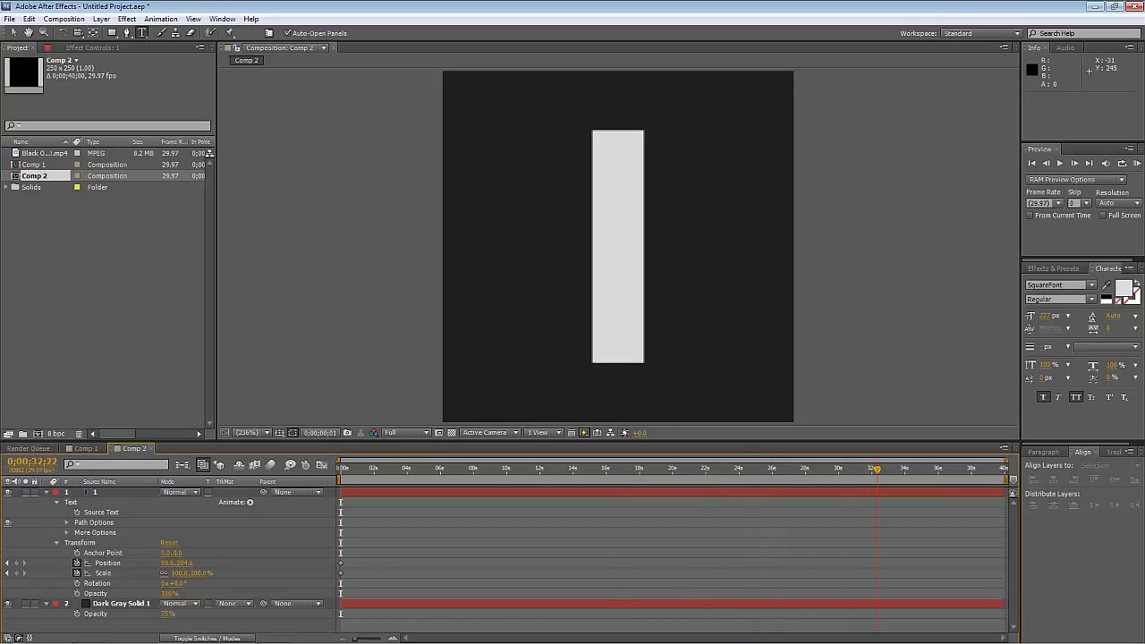
left_click(86, 448)
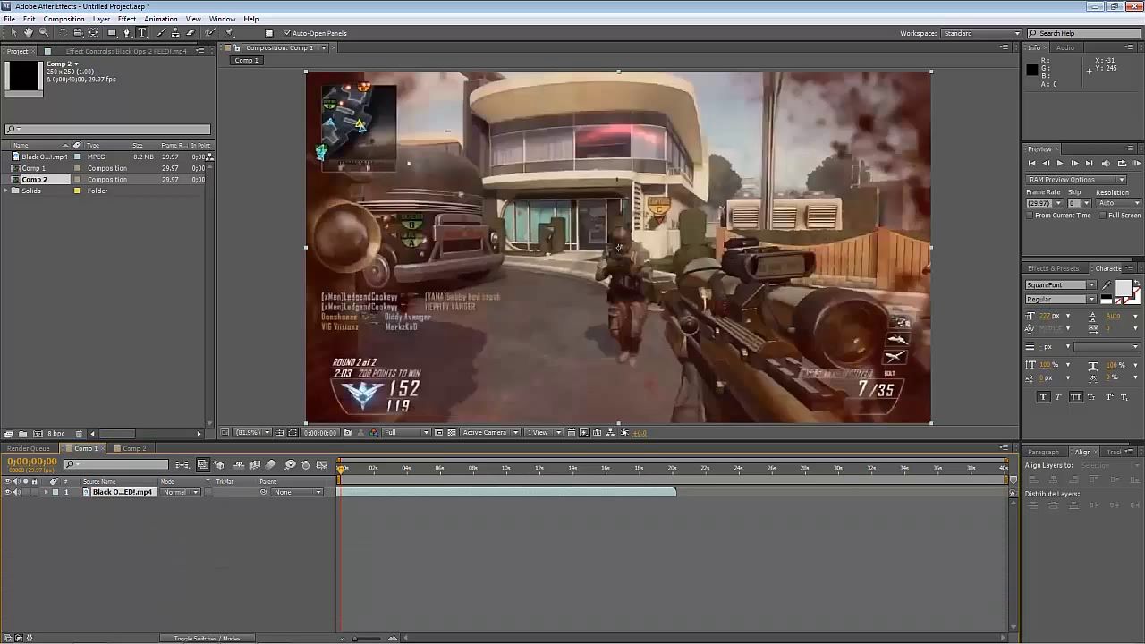
left_click_drag(38, 180, 145, 490)
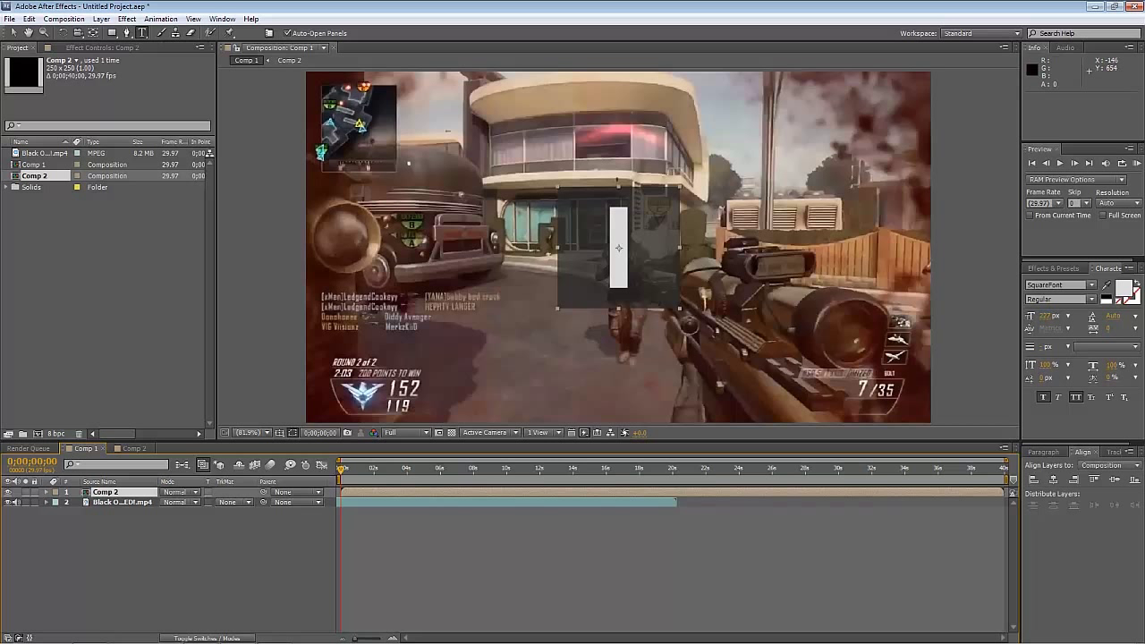
Set the numeral layer's opacity to 85% inside Comp 2.
double_click(618, 248)
left_click(96, 492)
key("shift+t")
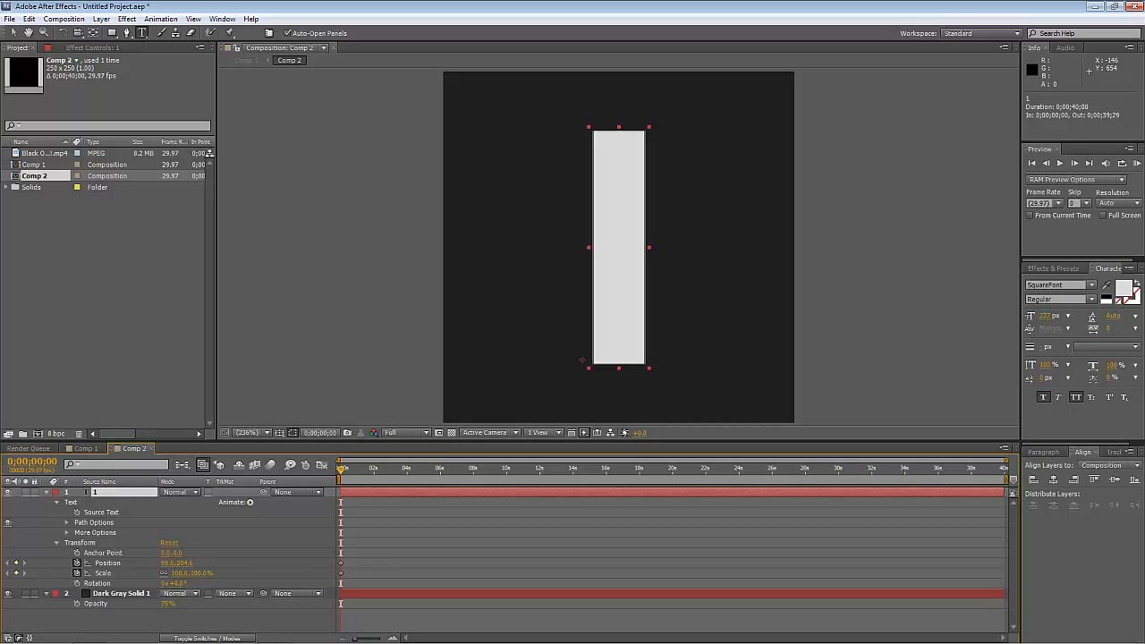
key("shift+t")
left_click(201, 594)
left_click(170, 594)
type("85")
key("Return")
Scale the Comp 2 layer to 60% in Comp 1.
left_click(86, 448)
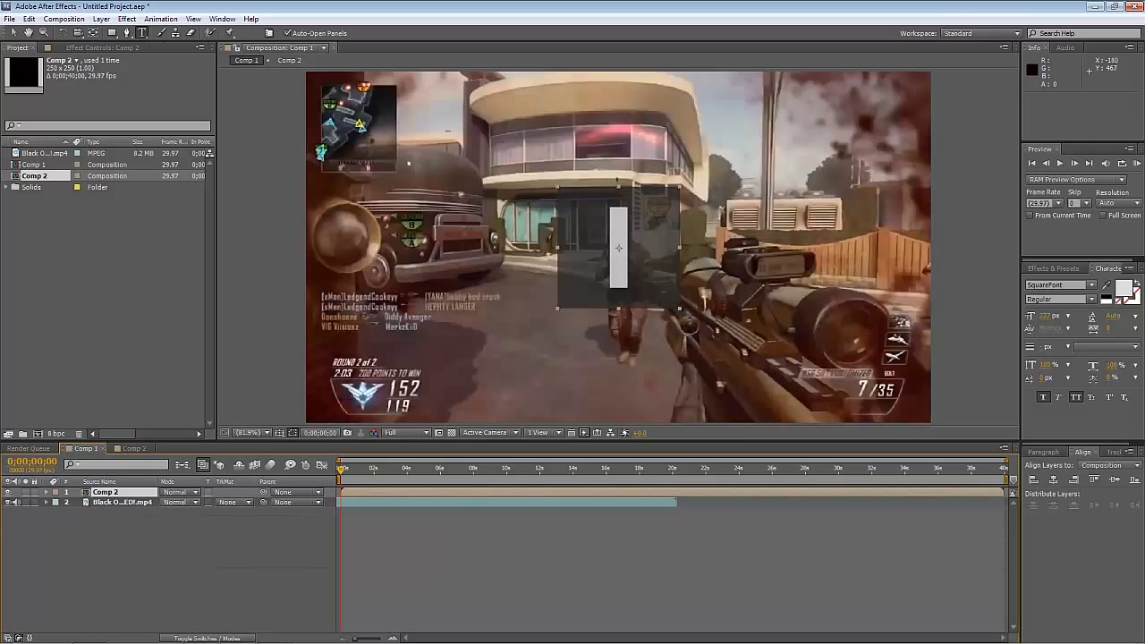
key("s")
left_click(202, 502)
type("75")
key("Return")
left_click_drag(176, 502, 165, 502)
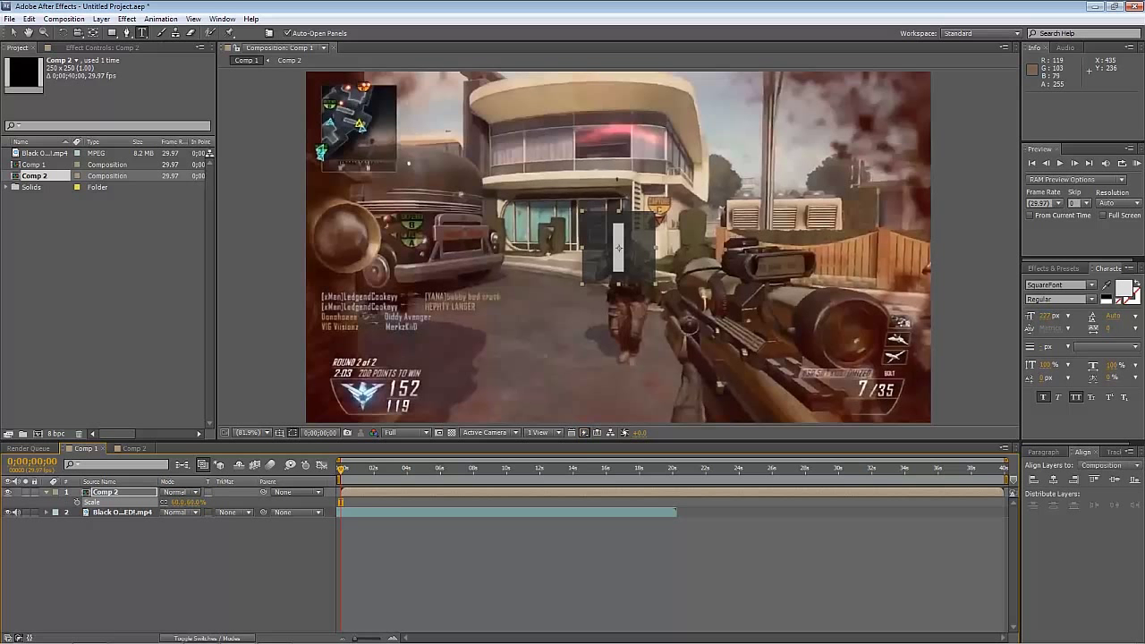
Try the kill count in the footage's upper-right corner and over the minimap.
left_click(12, 32)
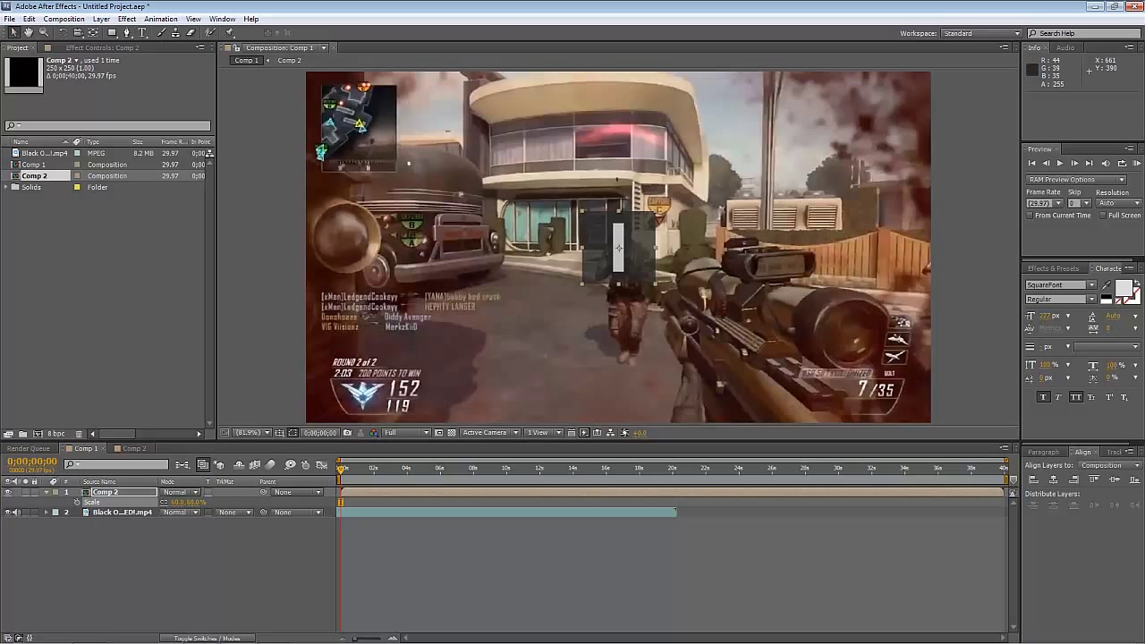
left_click_drag(601, 262, 889, 112)
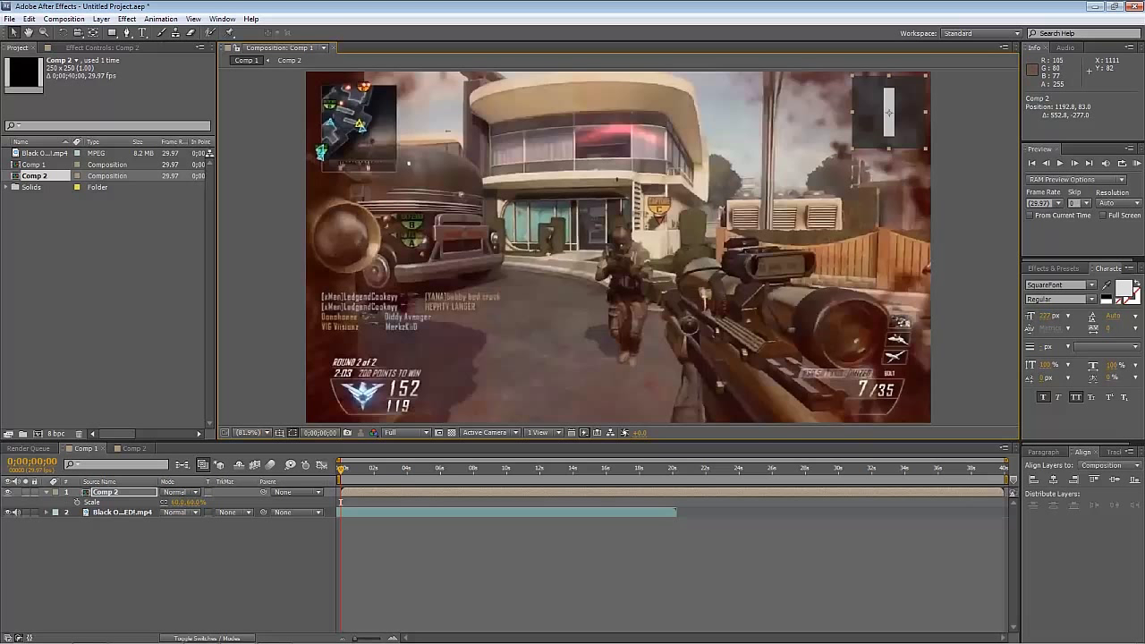
left_click_drag(888, 112, 358, 121)
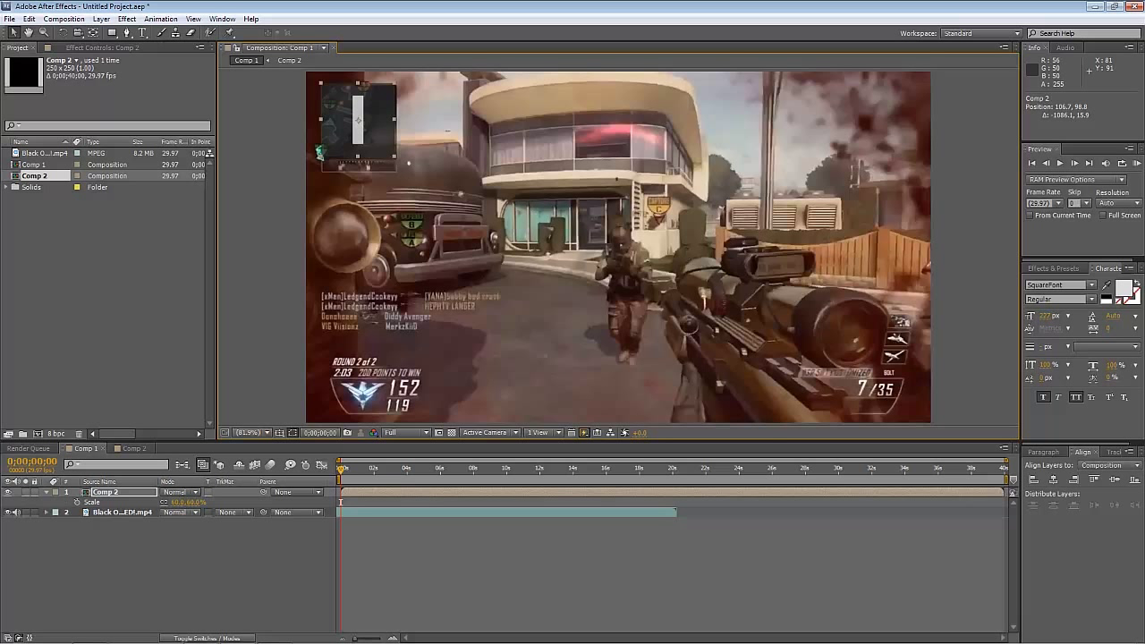
Try the dark solid at 100% opacity in Comp 2, and set it back to 75%.
left_click(135, 448)
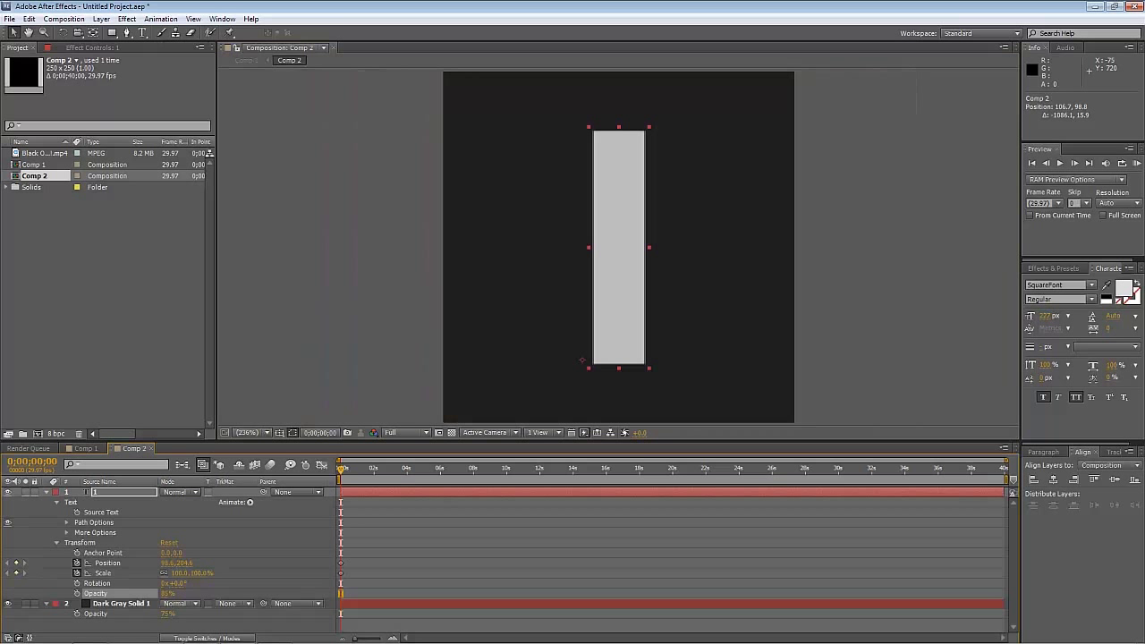
left_click_drag(167, 614, 201, 614)
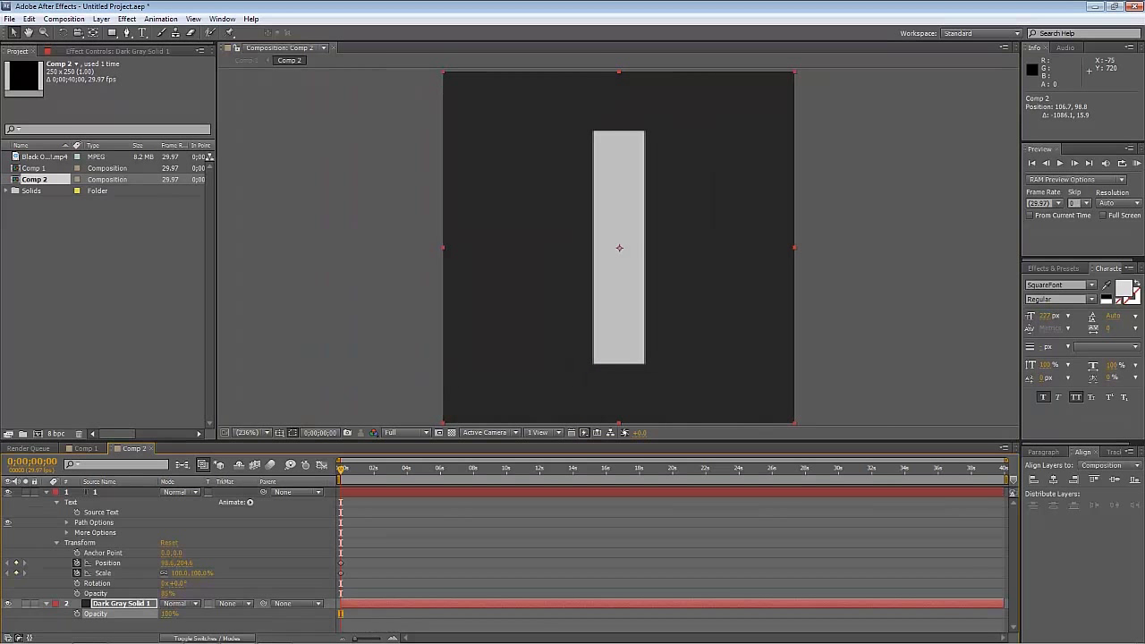
left_click(86, 448)
left_click(134, 449)
left_click(169, 614)
type("75")
key("Return")
left_click(86, 449)
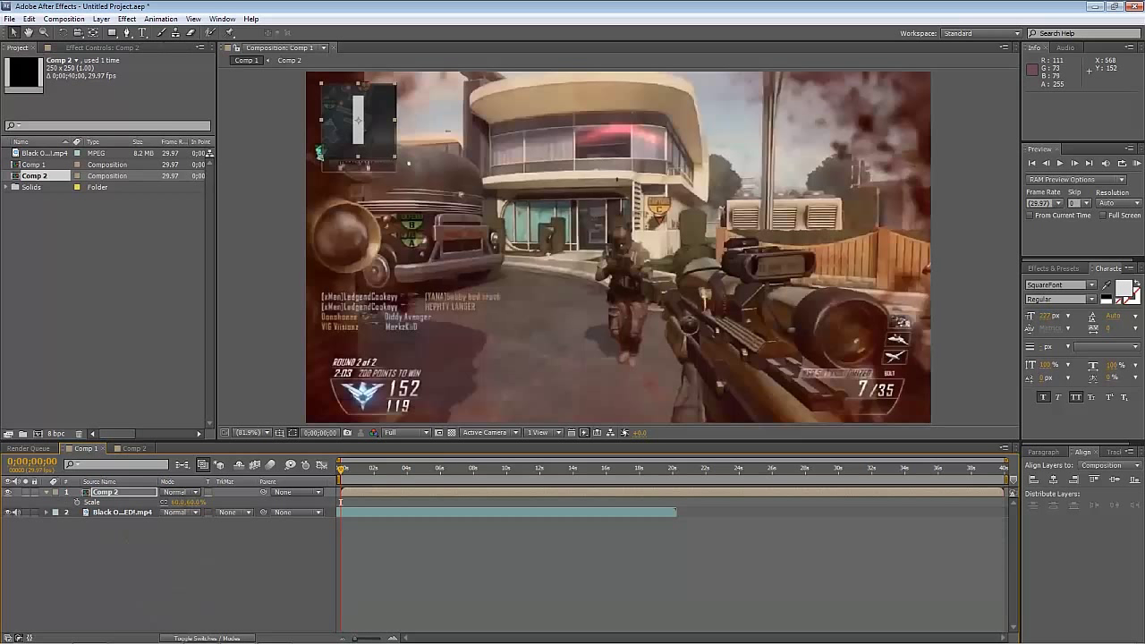
Move the kill count into the footage's upper-right corner and set its blending mode to Add.
left_click_drag(385, 140, 913, 129)
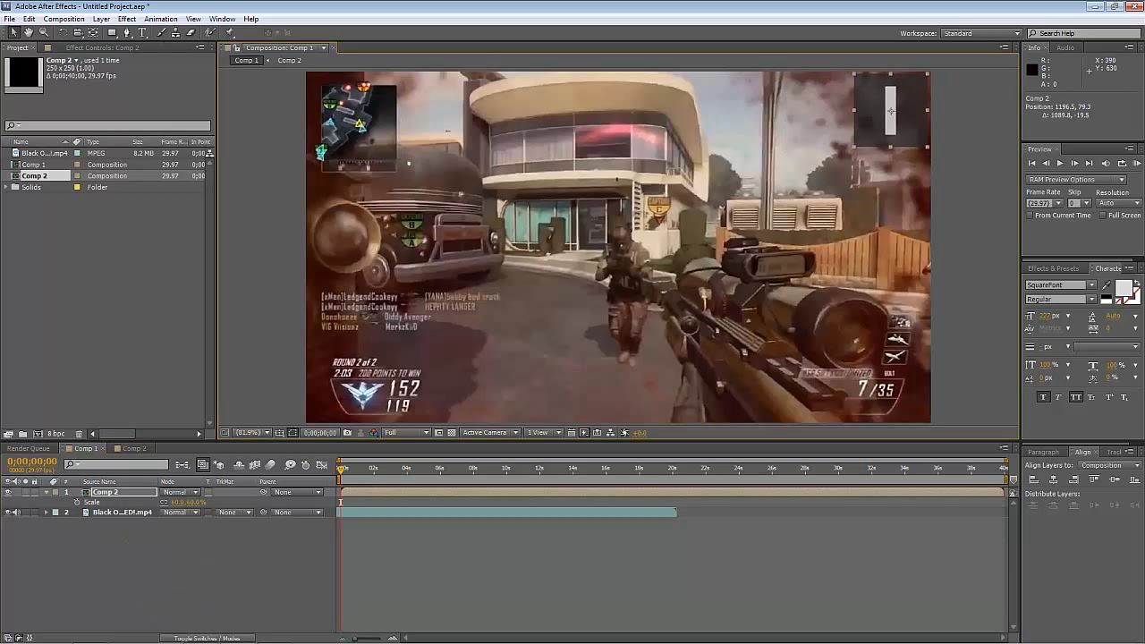
left_click(179, 493)
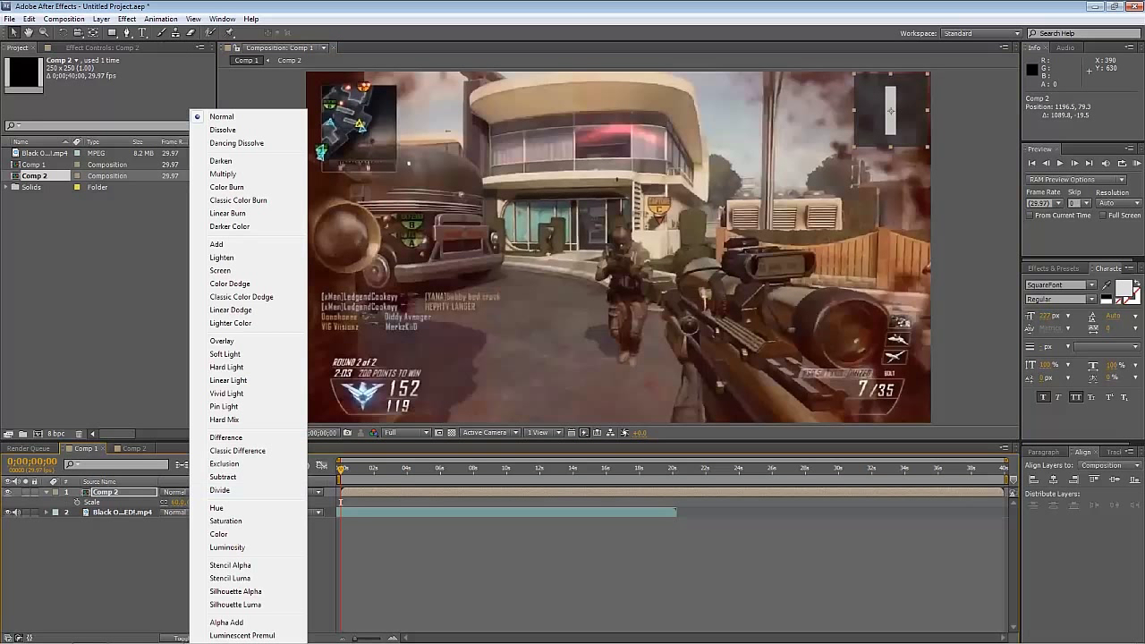
left_click(224, 243)
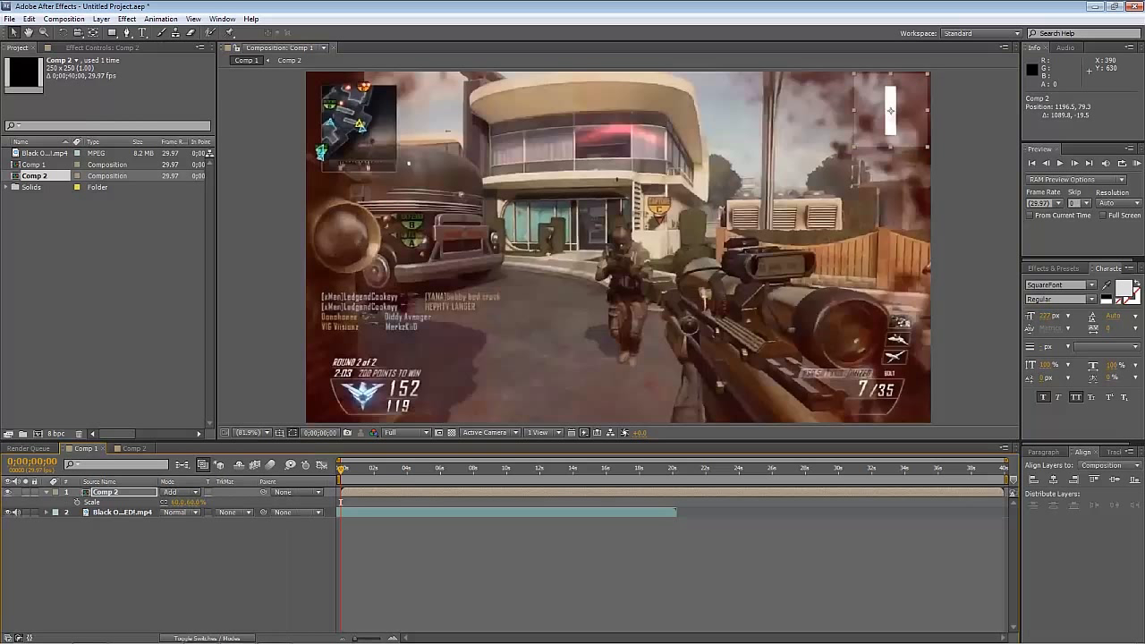
Compare the Soft Light, Overlay and Screen blending modes on the kill count layer, and return it to Add.
left_click(179, 492)
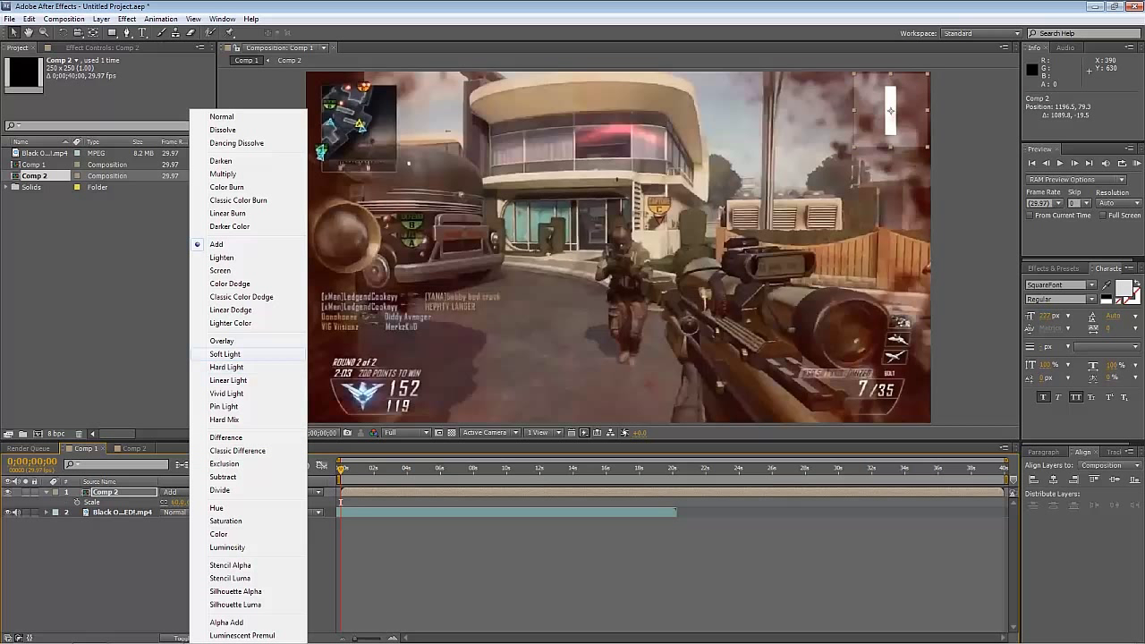
left_click(220, 354)
left_click(179, 493)
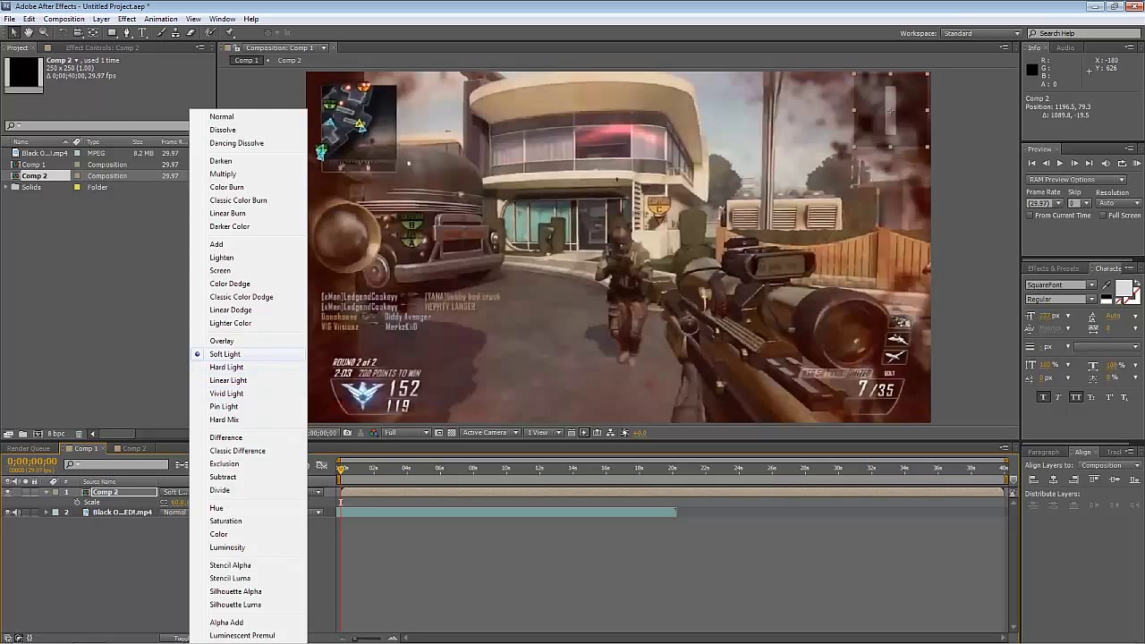
left_click(220, 342)
left_click(179, 493)
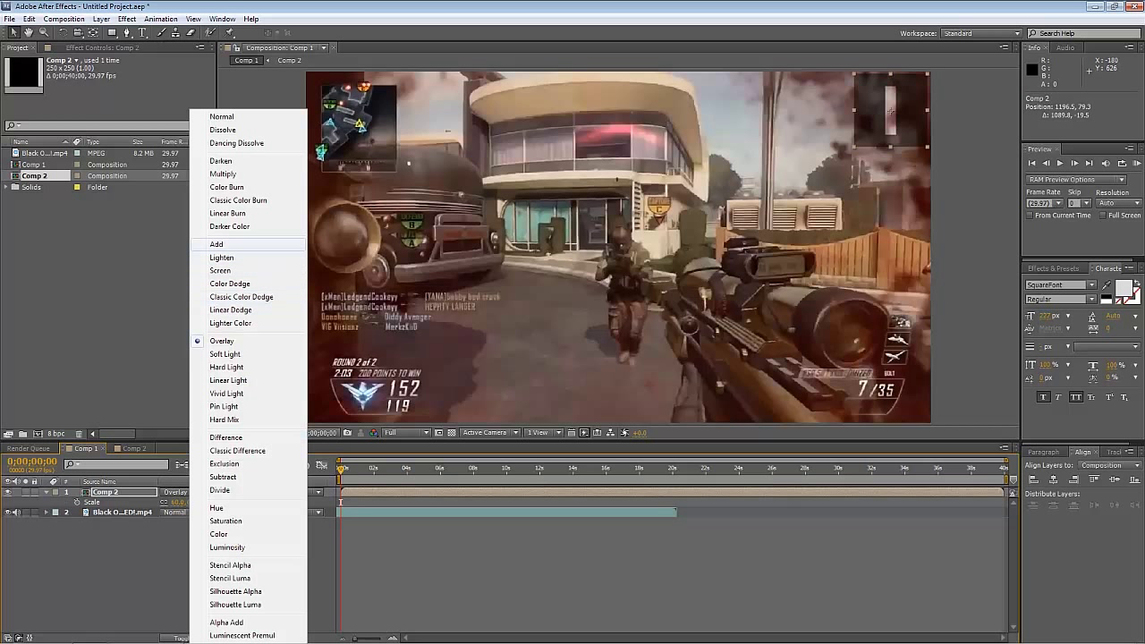
left_click(220, 271)
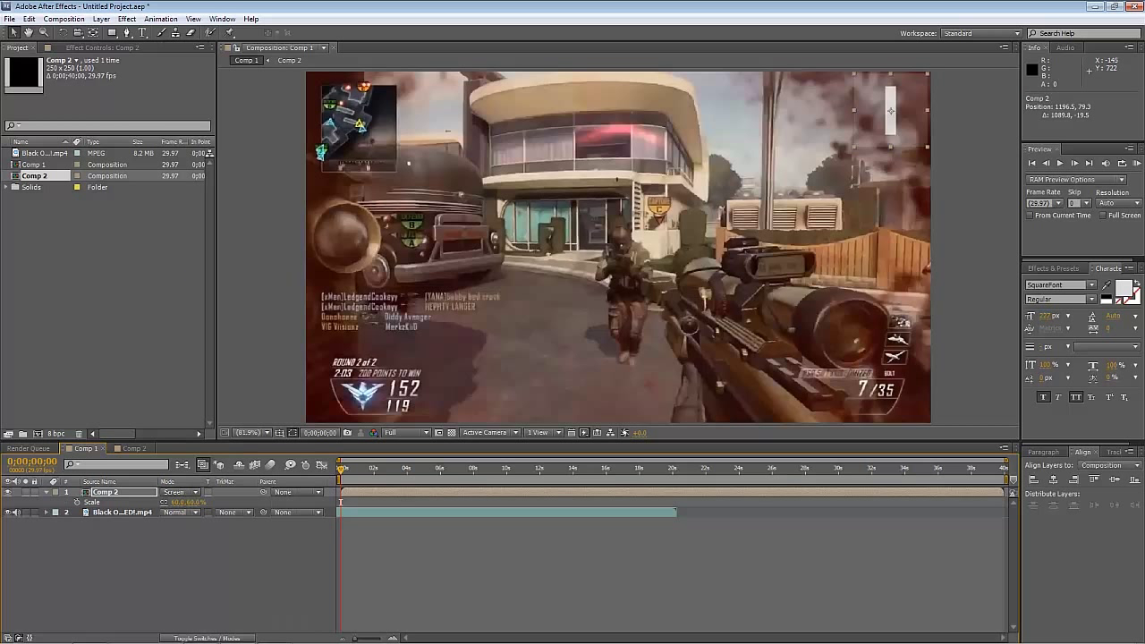
left_click(179, 492)
left_click(220, 244)
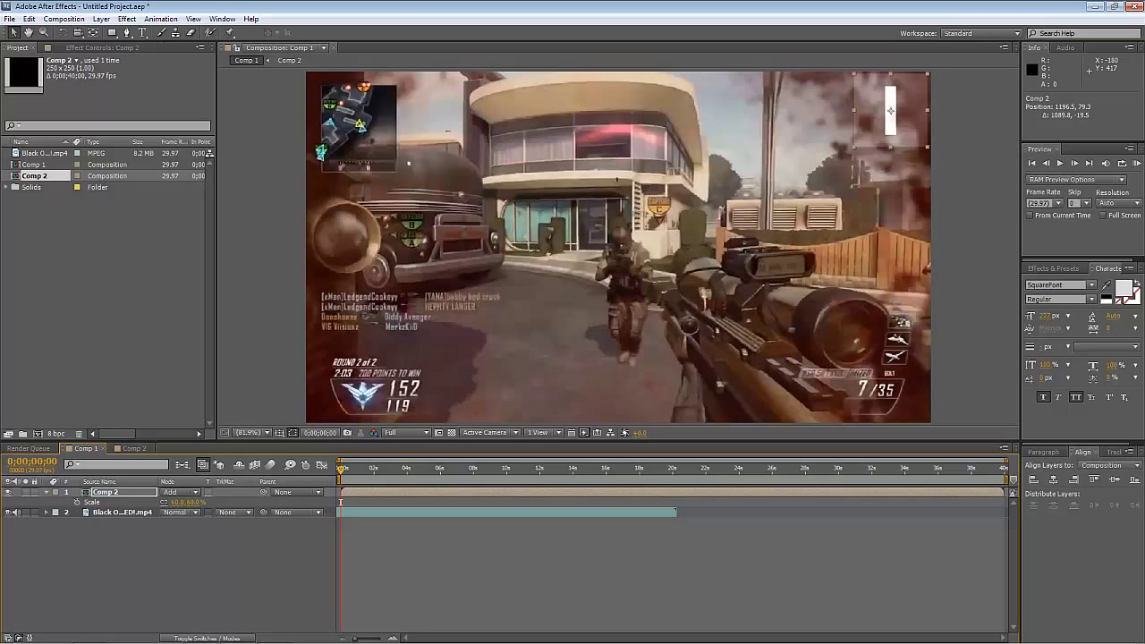
Locate the first kill in the footage and add a Source Text keyframe to Comp 2's numeral layer at 0;00;00;07.
left_click(344, 469)
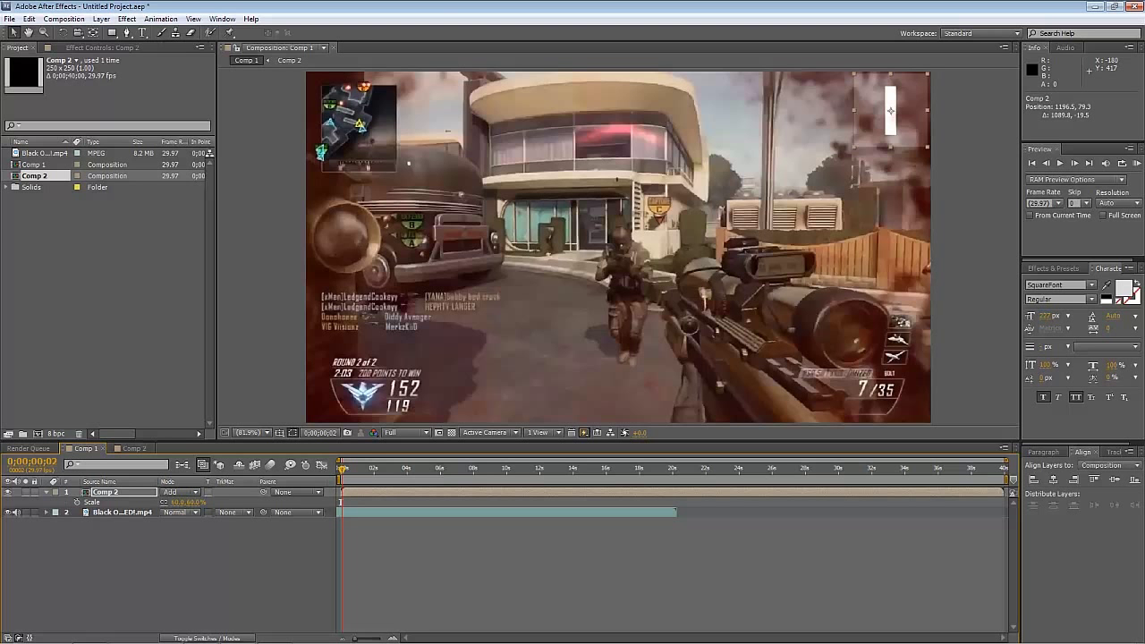
key("space")
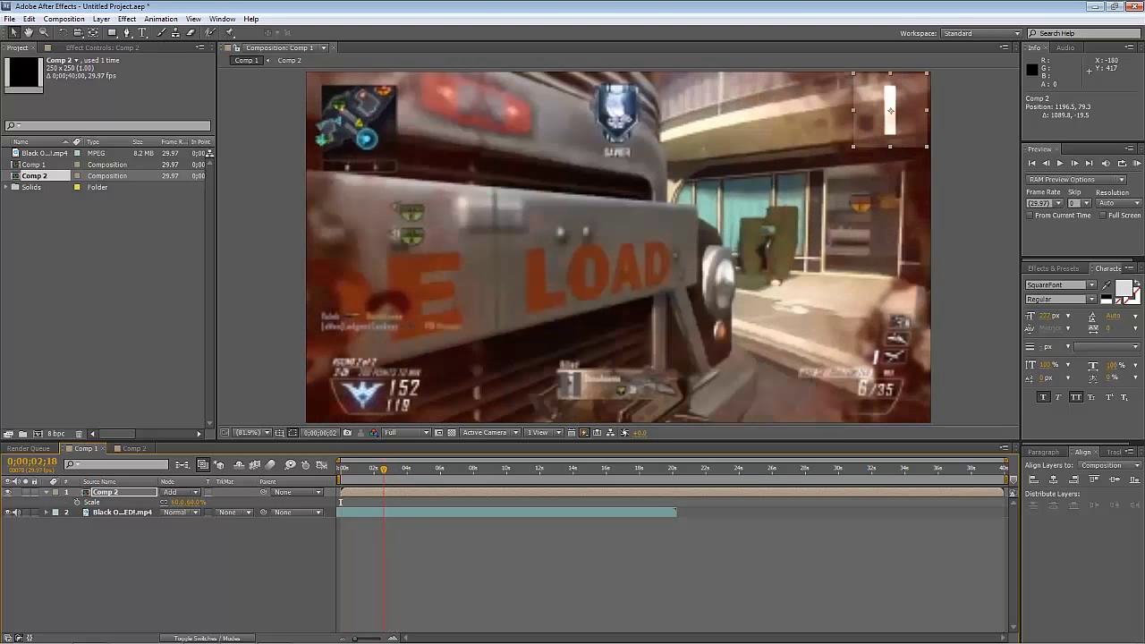
key("Home")
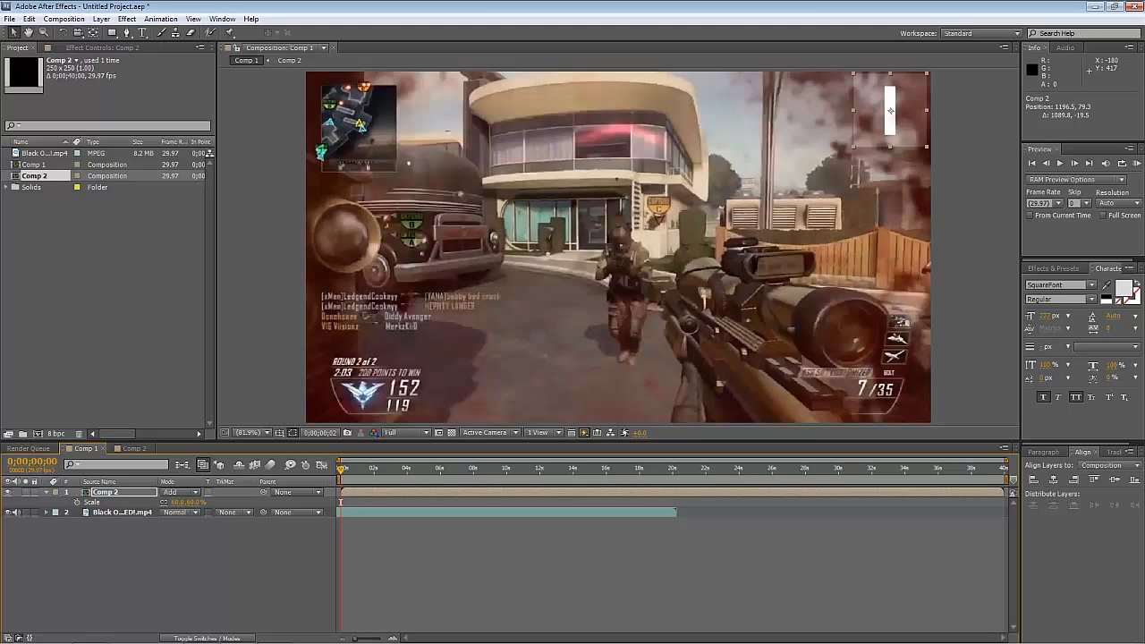
key("space")
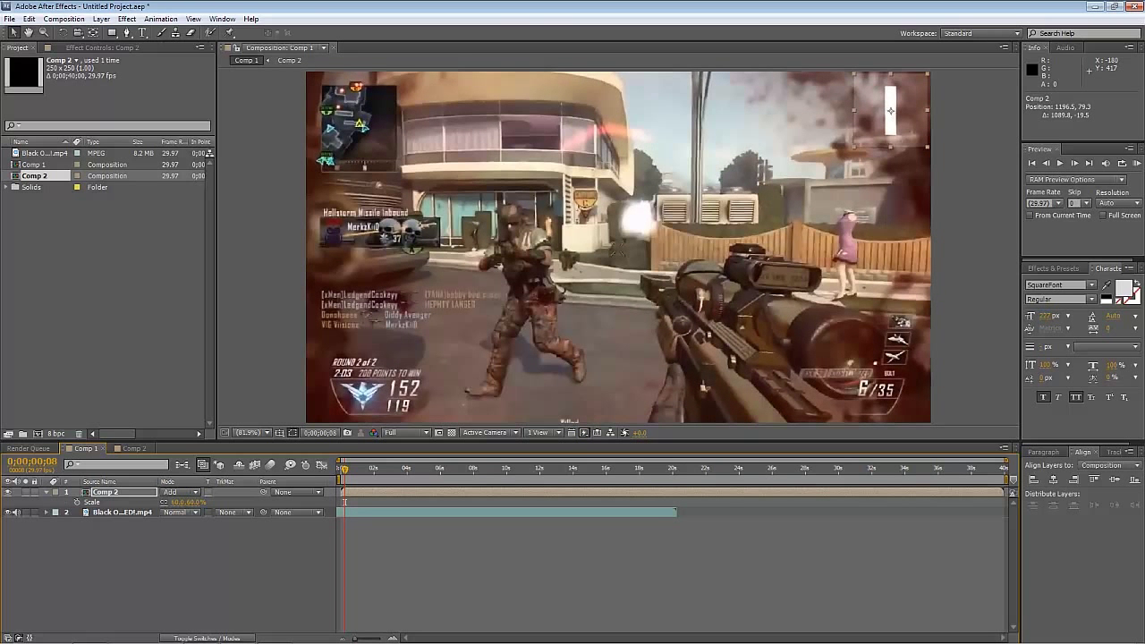
left_click(1046, 163)
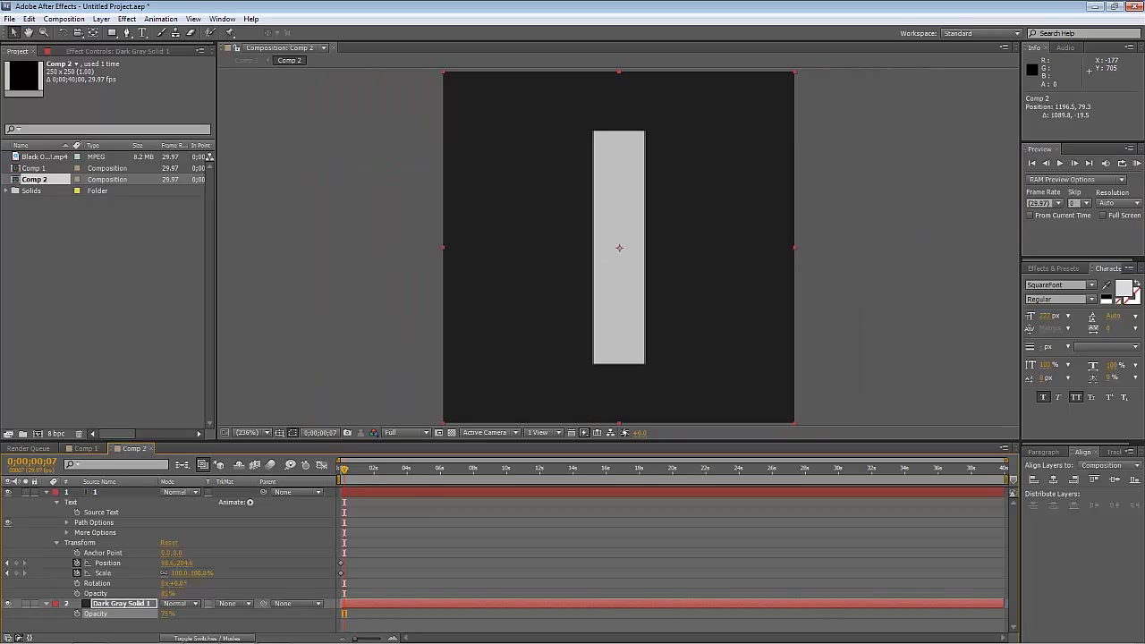
left_click(77, 512)
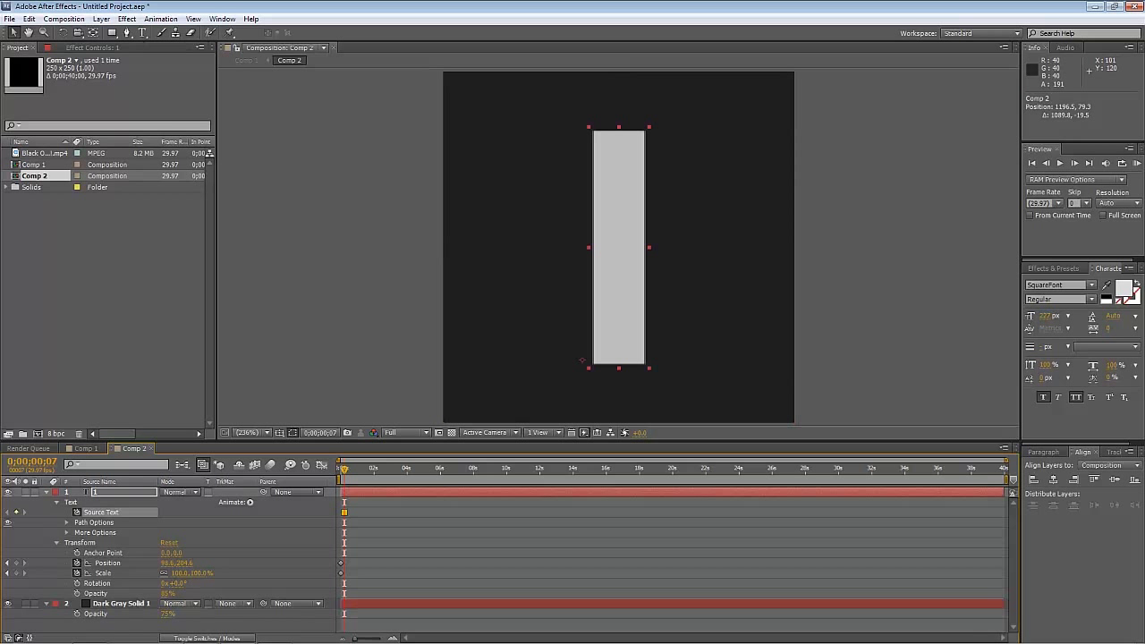
At 0;00;00;08, replace the numeral 1 with 2 and move it near the composition's centre, at about 56.7, 204.6.
left_click(1075, 163)
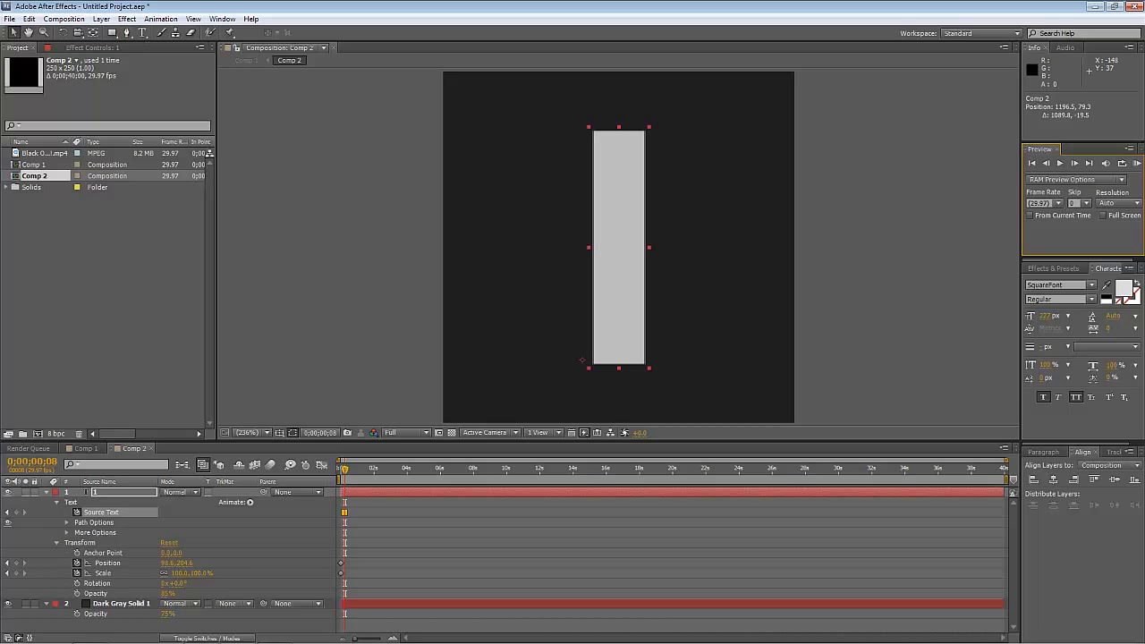
left_click(142, 33)
left_click(643, 216)
left_click_drag(642, 217, 603, 220)
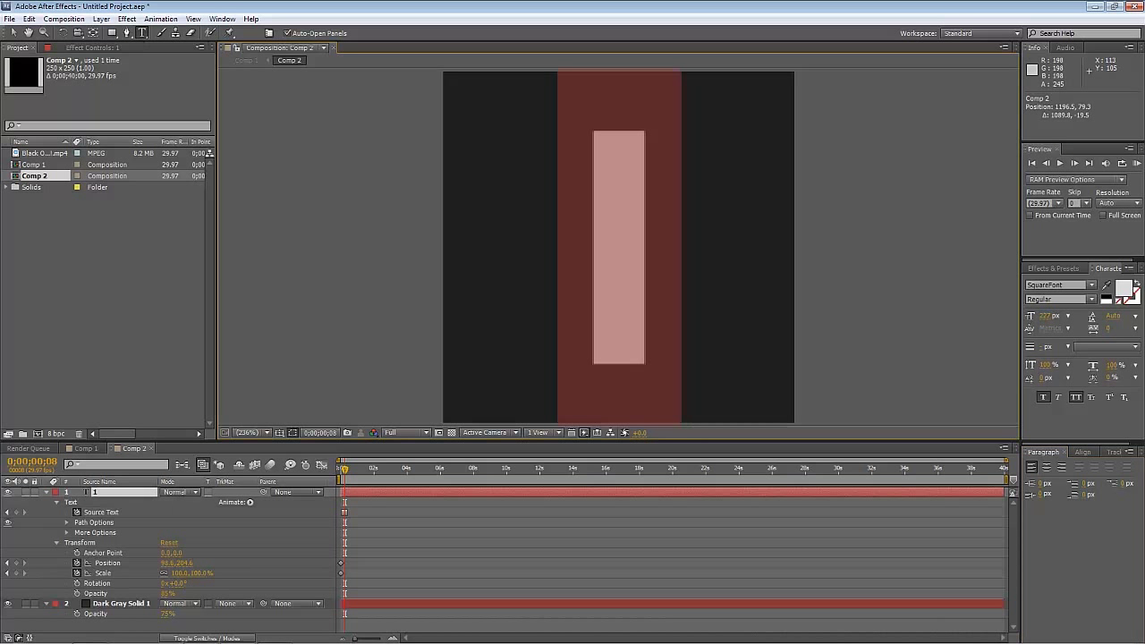
type("2")
left_click_drag(590, 228, 530, 229)
left_click_drag(426, 239, 428, 237)
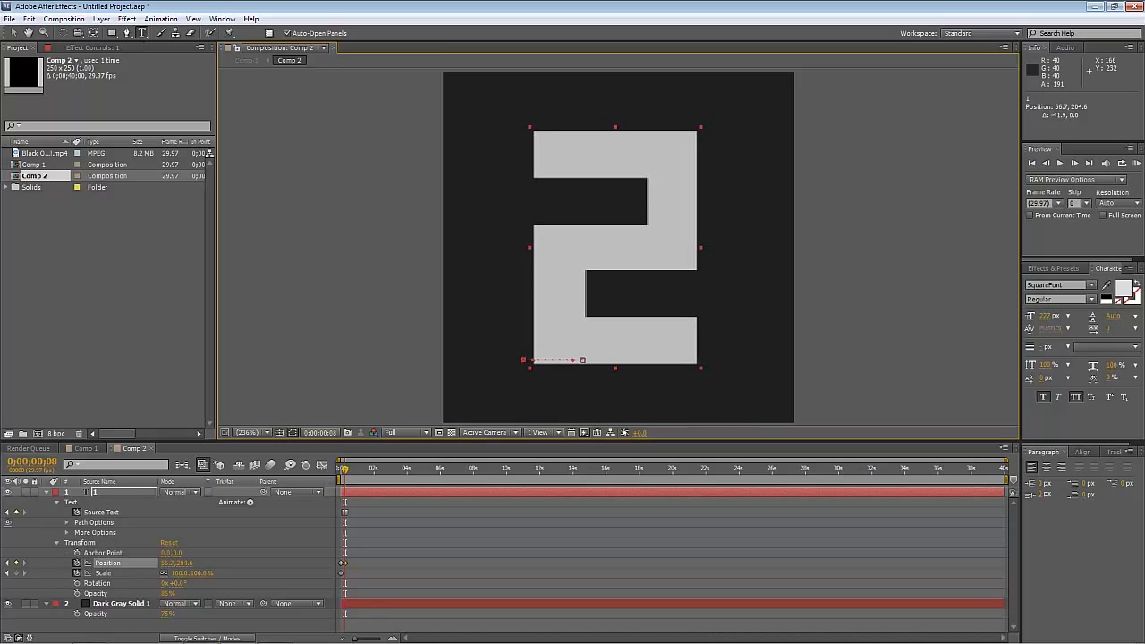
left_click(1046, 163)
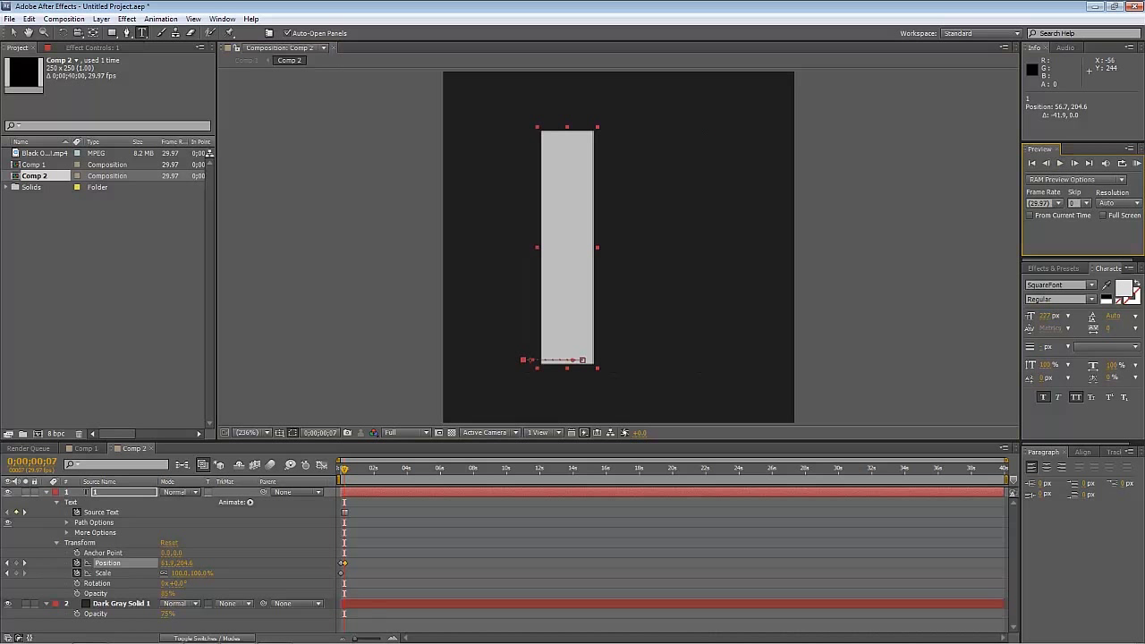
left_click(16, 573)
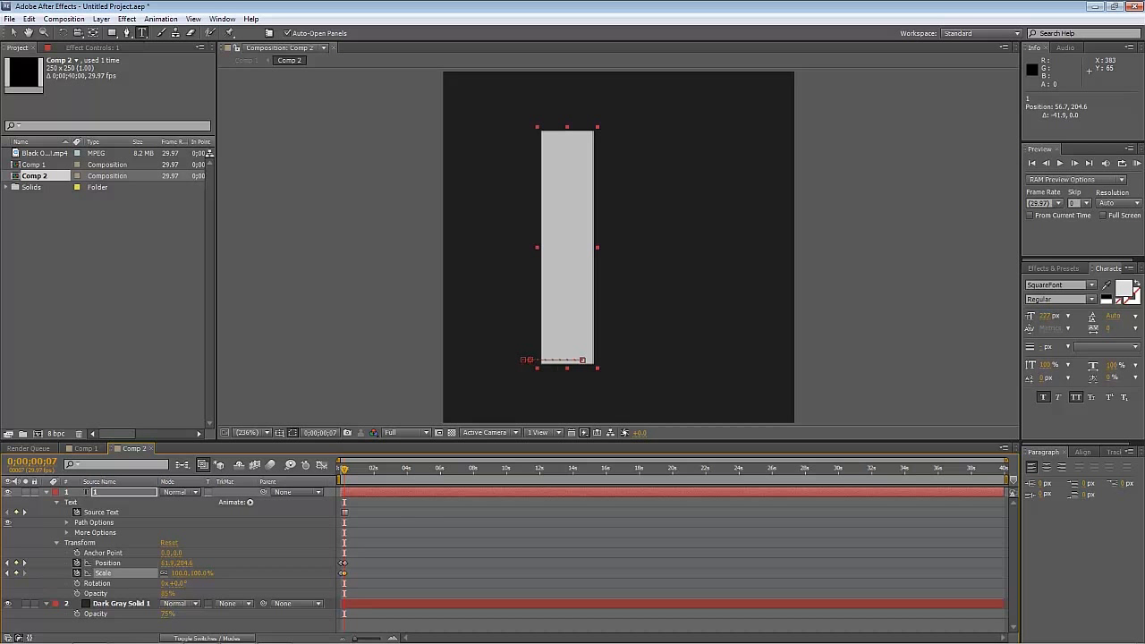
left_click(1075, 163)
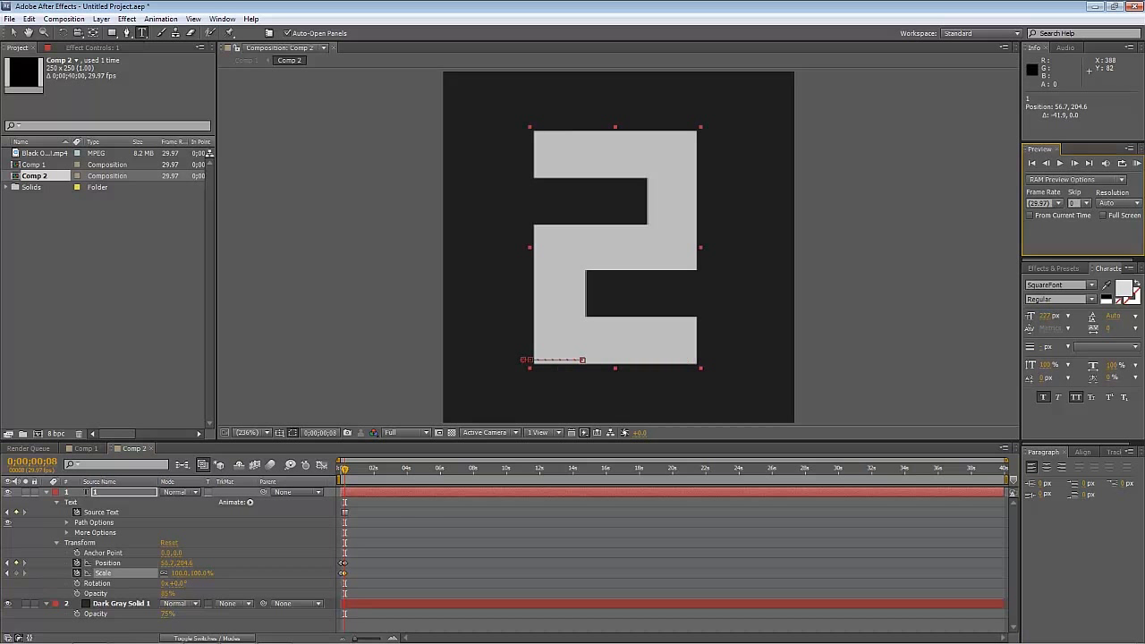
left_click(1046, 163)
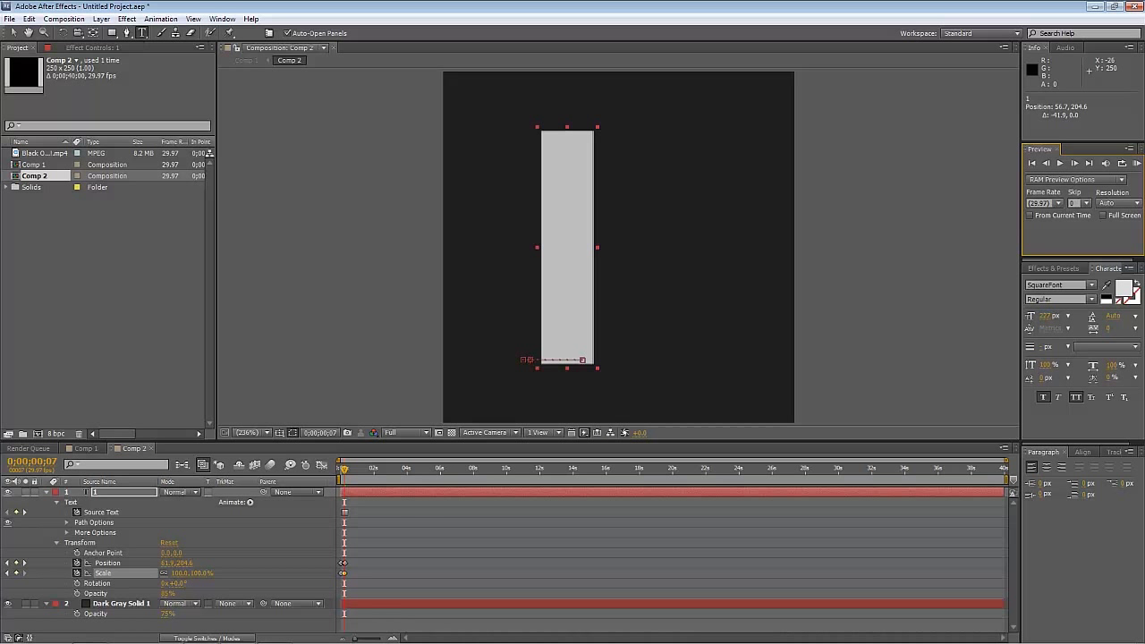
key("Page_Up")
key("Page_Up")
key("Page_Up")
key("Page_Up")
key("Page_Up")
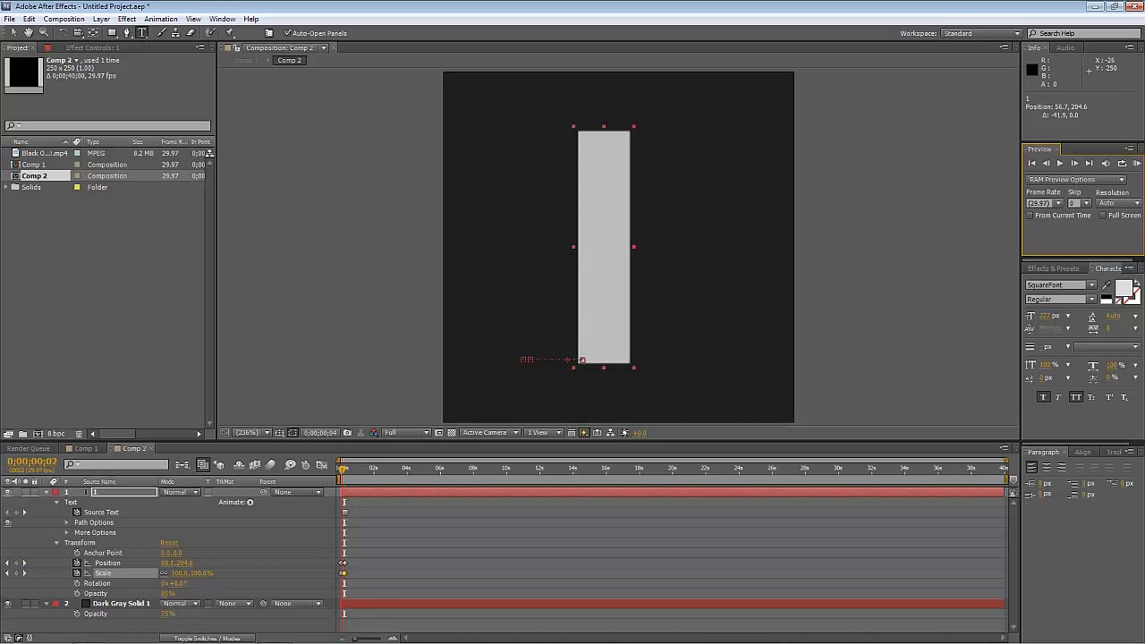
Undo the added keyframes, the numeral's move and its replacement with 2, restoring the numeral 1.
left_click_drag(342, 469, 344, 469)
key("ctrl+z")
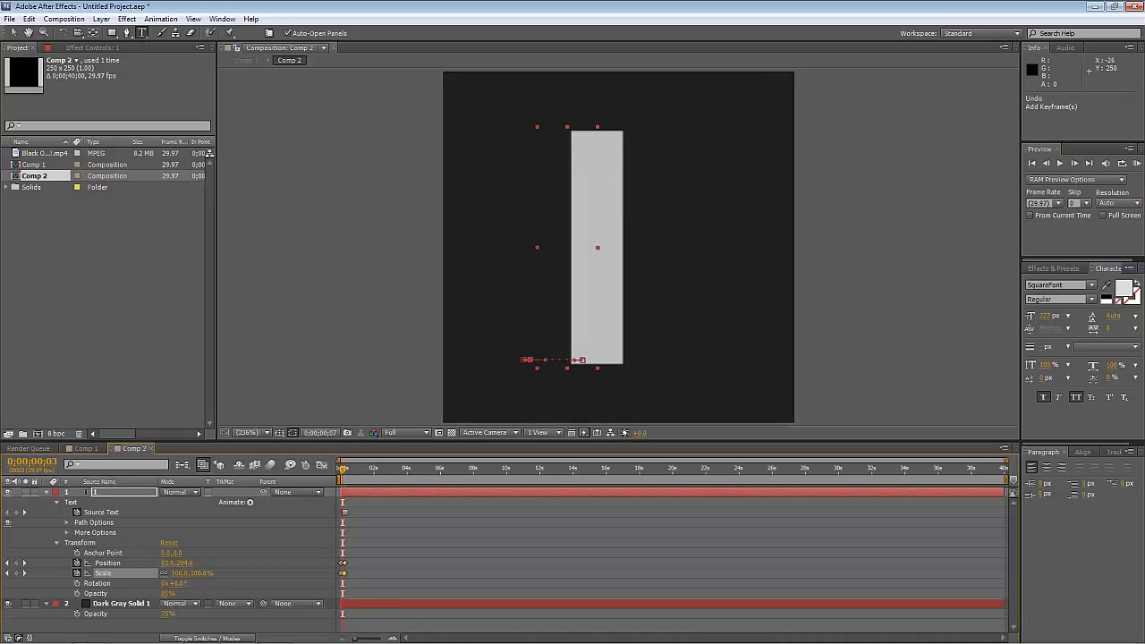
key("Page_Down")
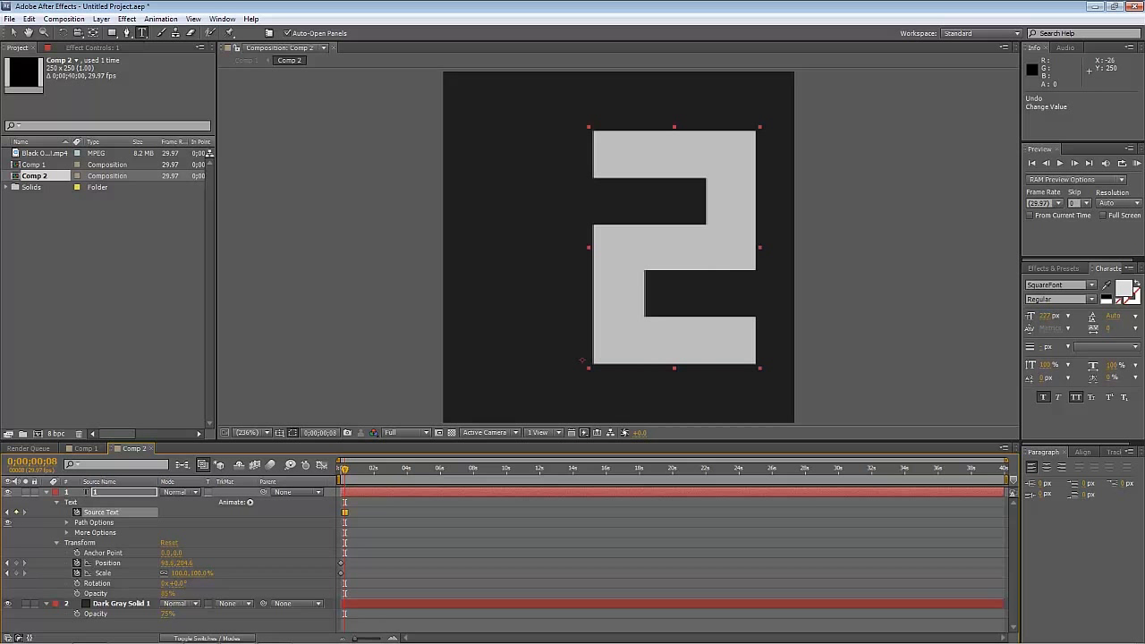
key("ctrl+z")
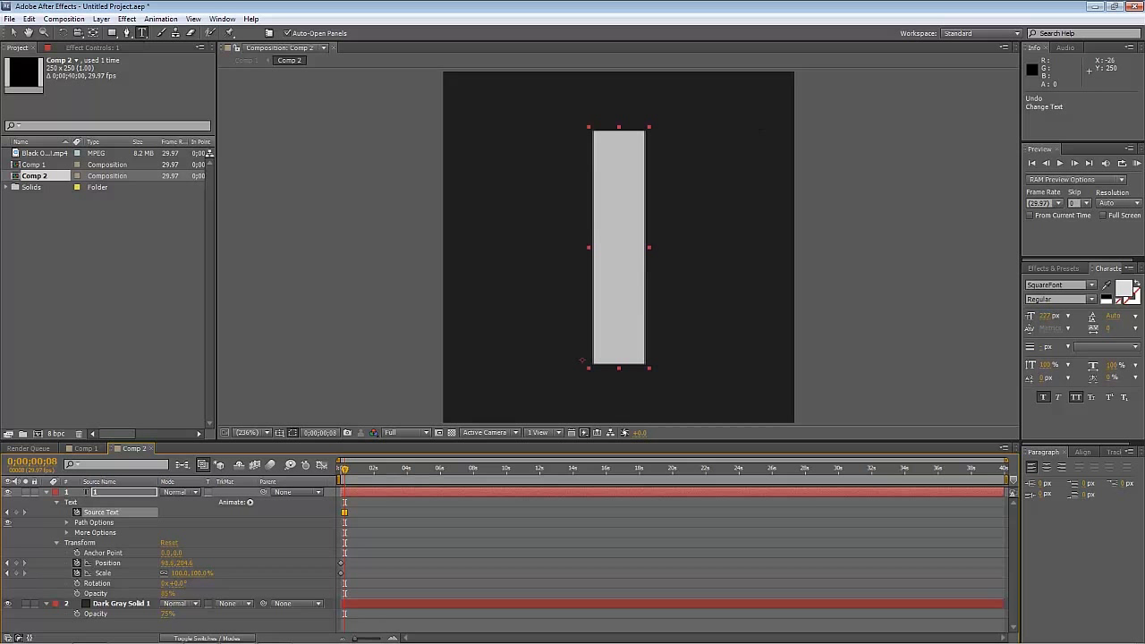
Add Position and Scale keyframes to the numeral layer at 0;00;00;07 and replace the numeral with 2 at 0;00;00;08.
left_click(1046, 163)
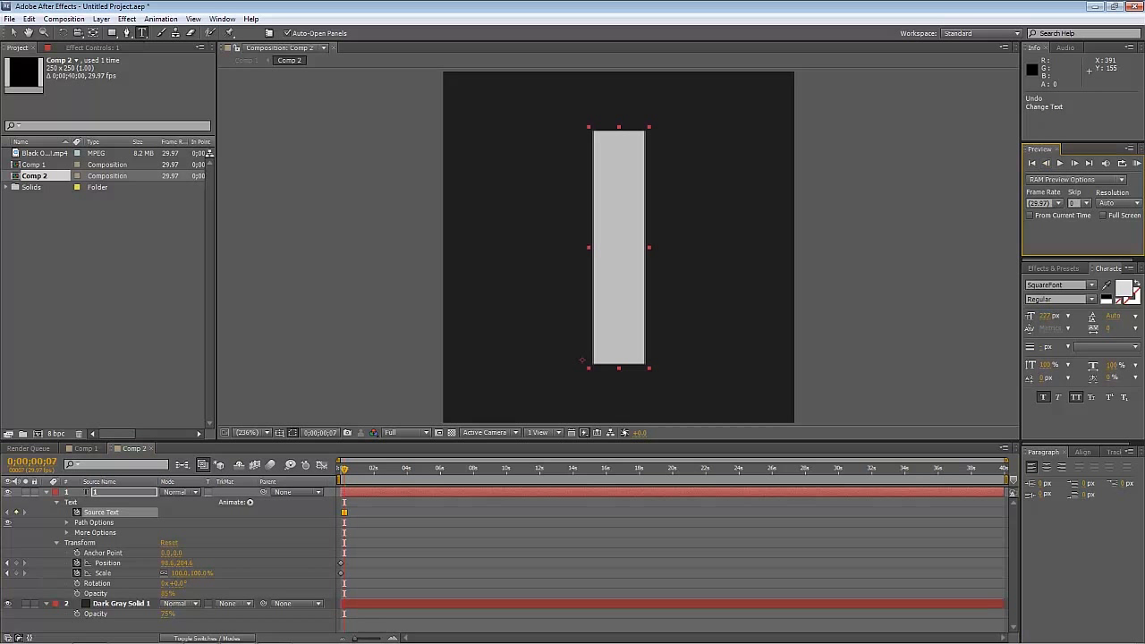
left_click(16, 564)
left_click(16, 573)
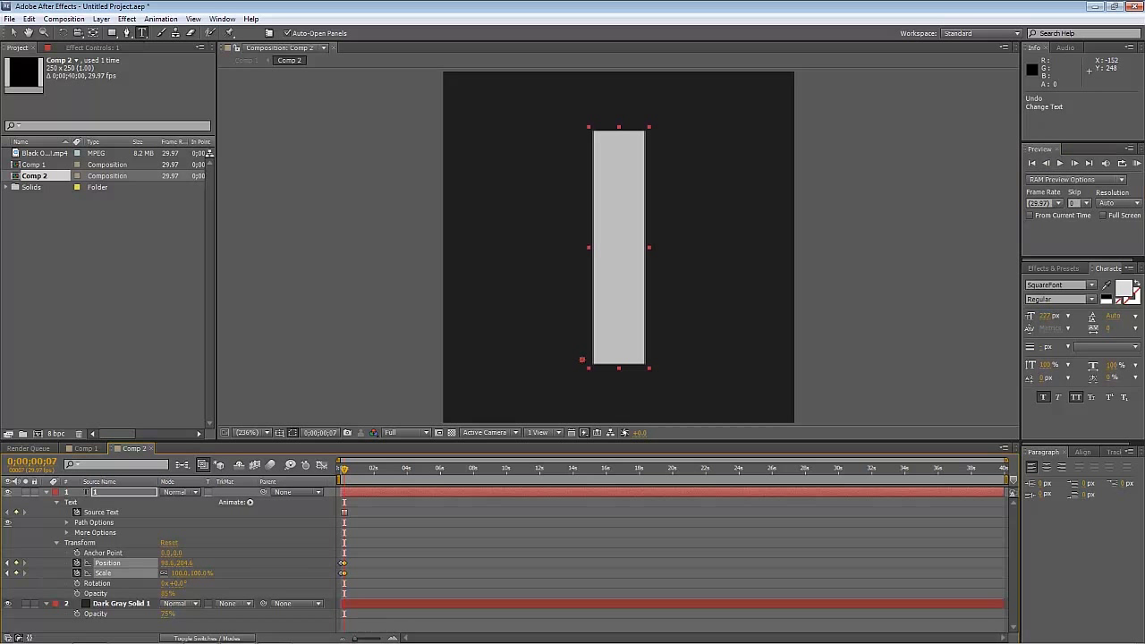
left_click(1075, 162)
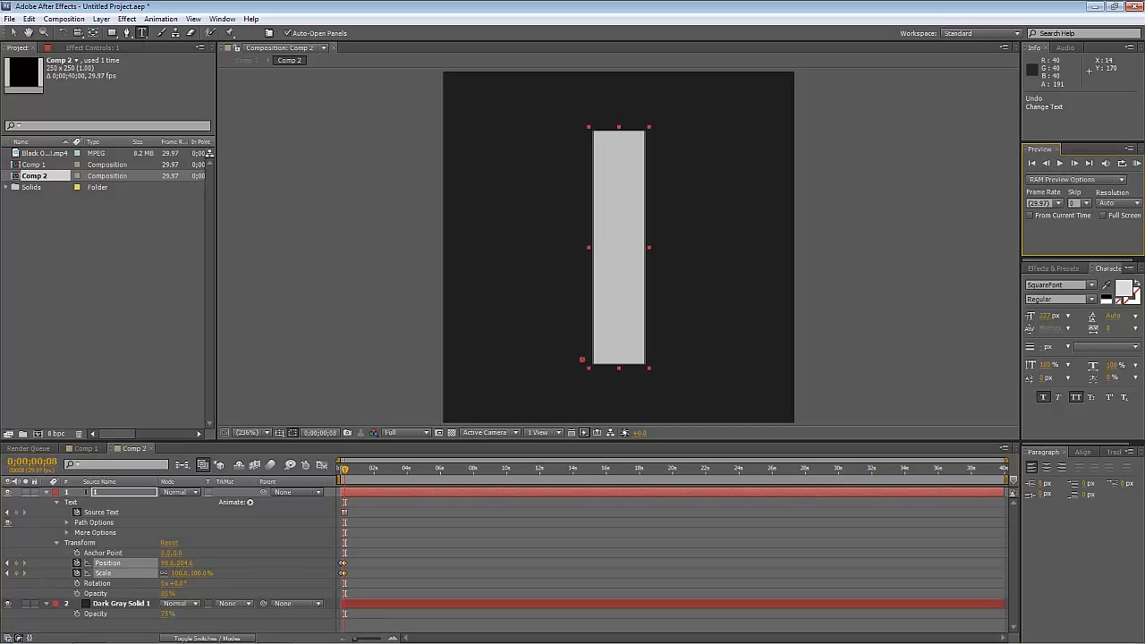
key("ctrl+a")
type("2")
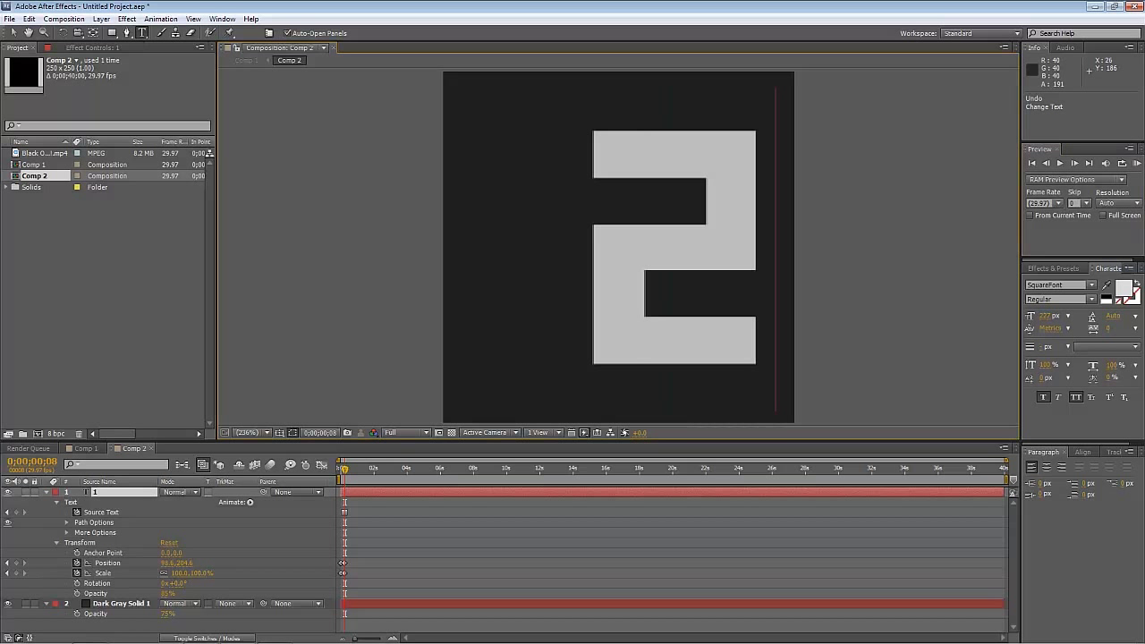
Centre the numeral 2 horizontally in the composition and set its scale to 115% at 0;00;00;08.
left_click_drag(480, 333, 404, 333)
left_click(1083, 452)
left_click(1054, 480)
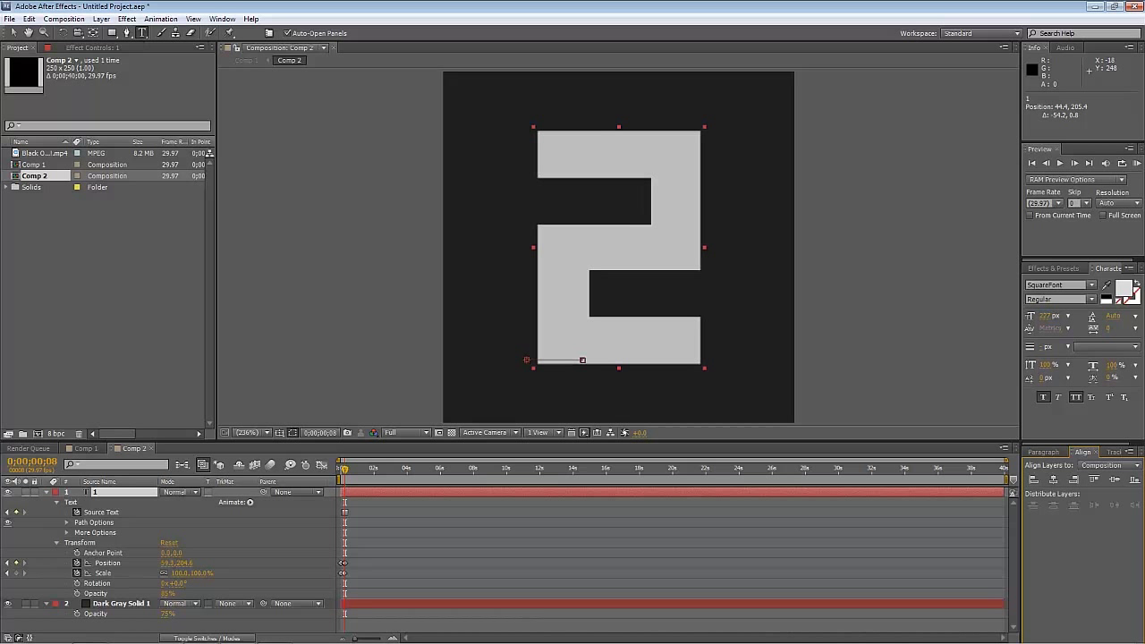
left_click(181, 573)
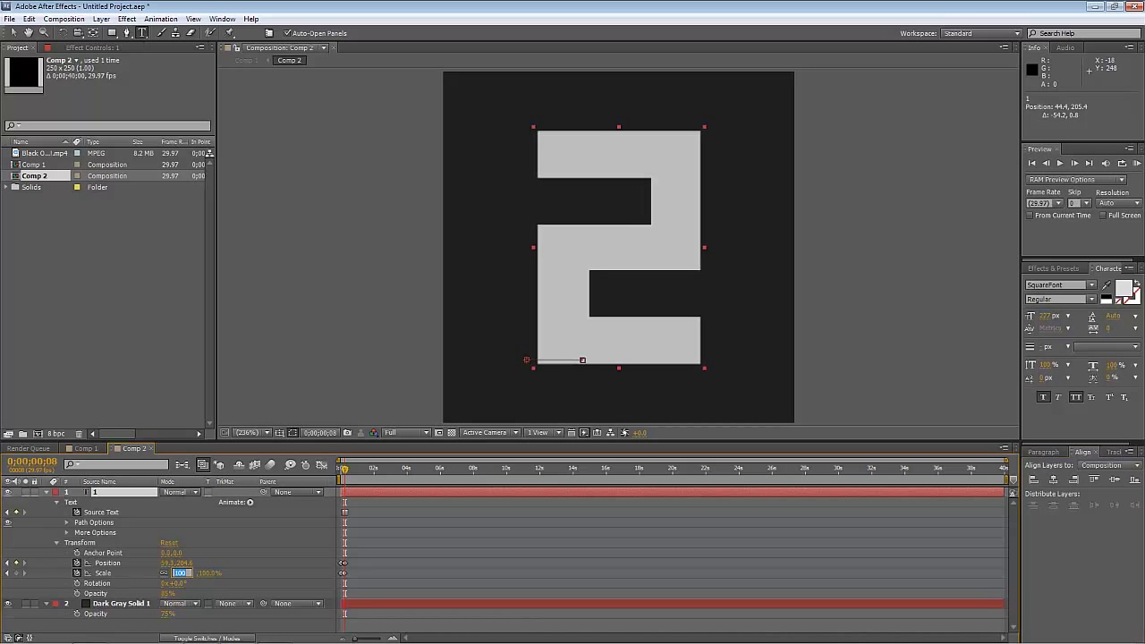
type("115")
key("Return")
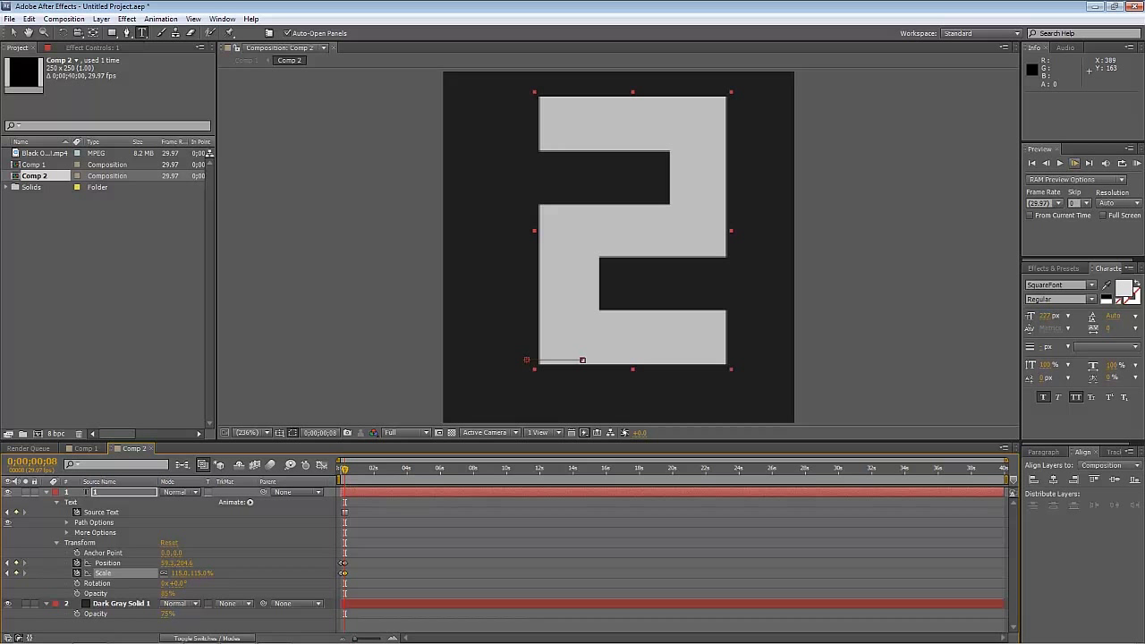
Set the numeral's scale back to 100% at 0;00;00;21 and scrub through the scale animation.
key("space")
key("space")
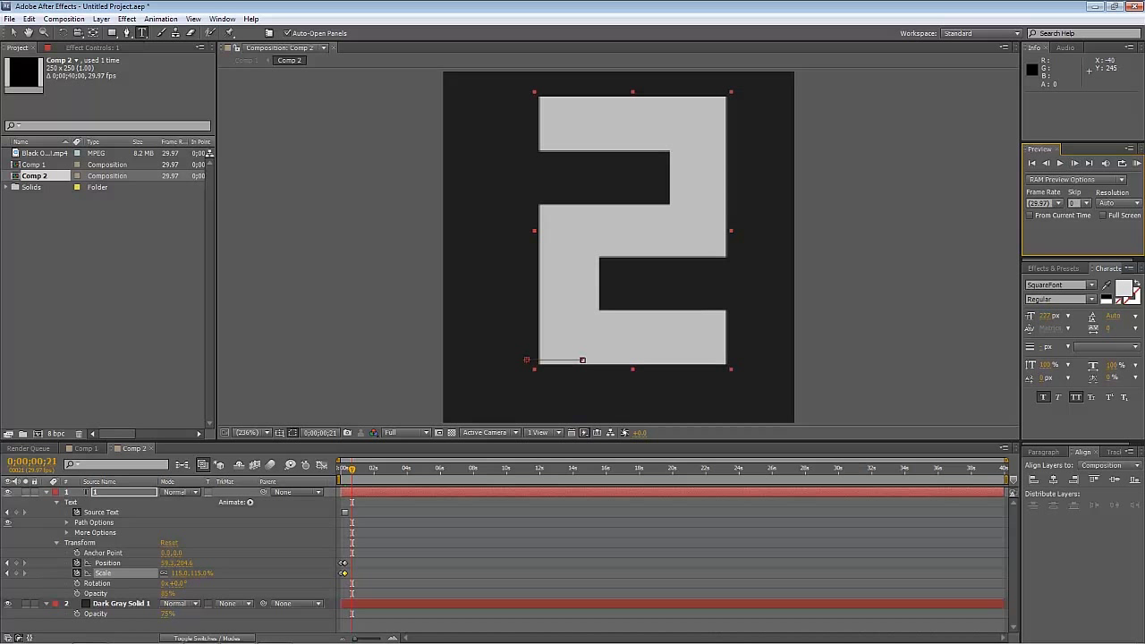
left_click(181, 574)
type("100.0,")
type("100")
key("Return")
left_click_drag(352, 470, 342, 470)
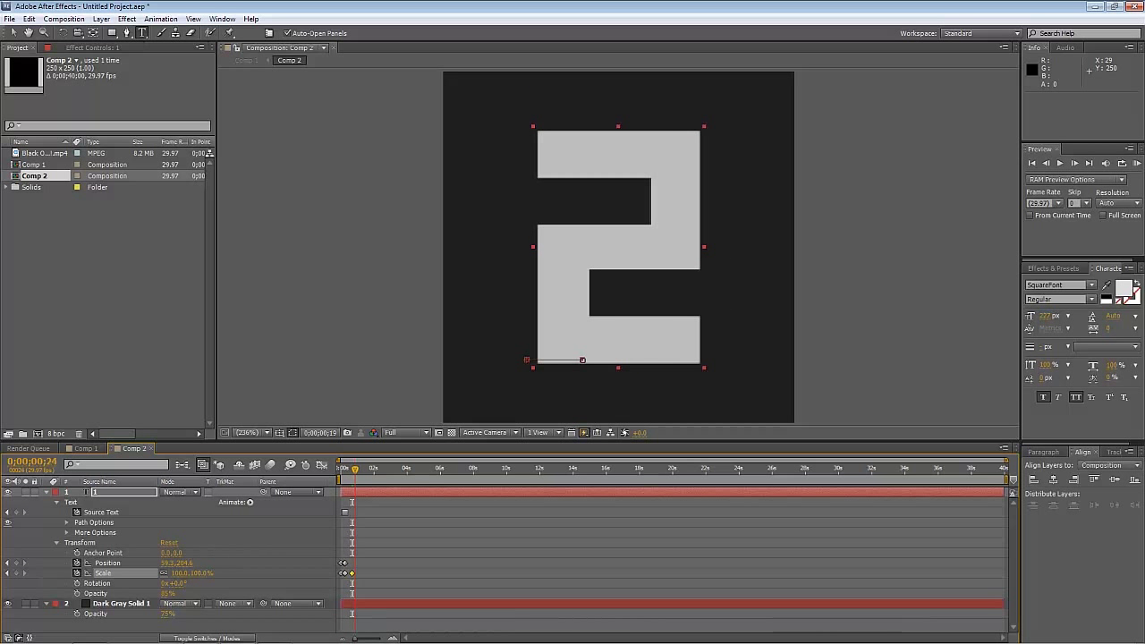
At the next kill, keyframe the numeral's Source Text, Position and Scale at 0;00;04;26, and replace the numeral with 3 at 0;00;04;27.
left_click(85, 448)
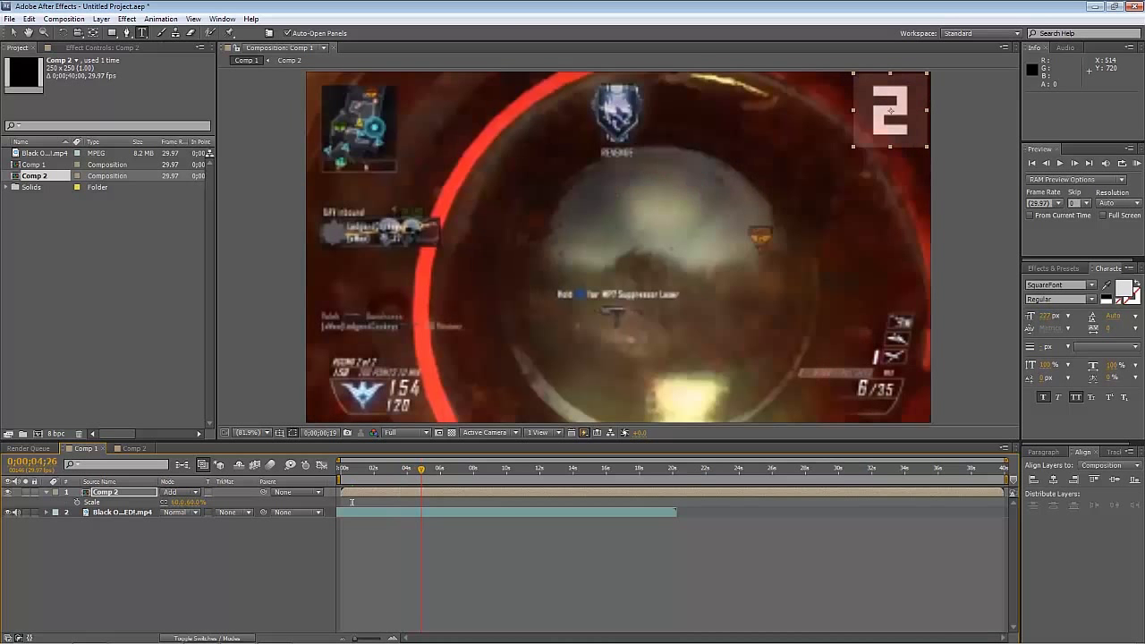
left_click(421, 502)
left_click(134, 448)
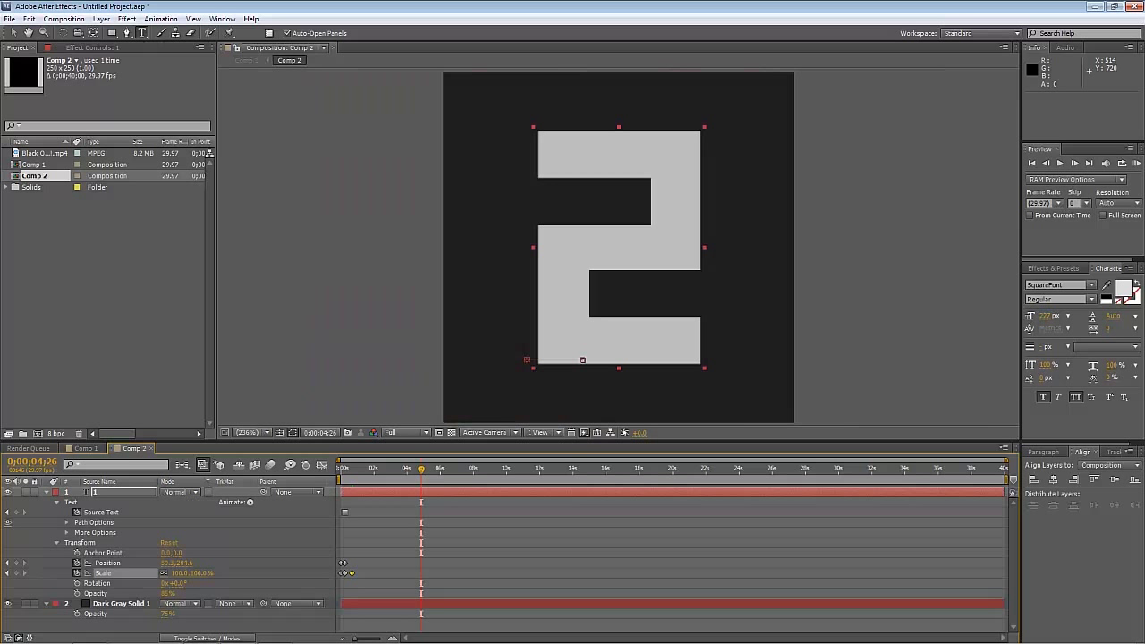
key("ctrl+v")
left_click(16, 513)
left_click(1075, 163)
left_click_drag(693, 290, 401, 421)
type("3")
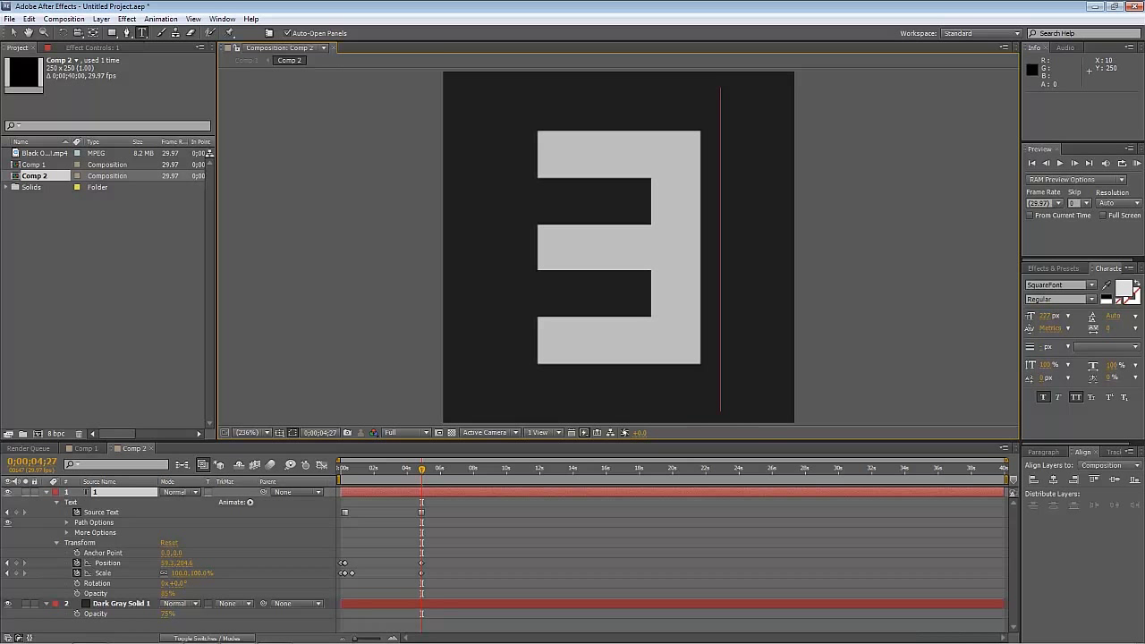
Set the numeral 3's scale to 115% at 0;00;04;27.
left_click(352, 574)
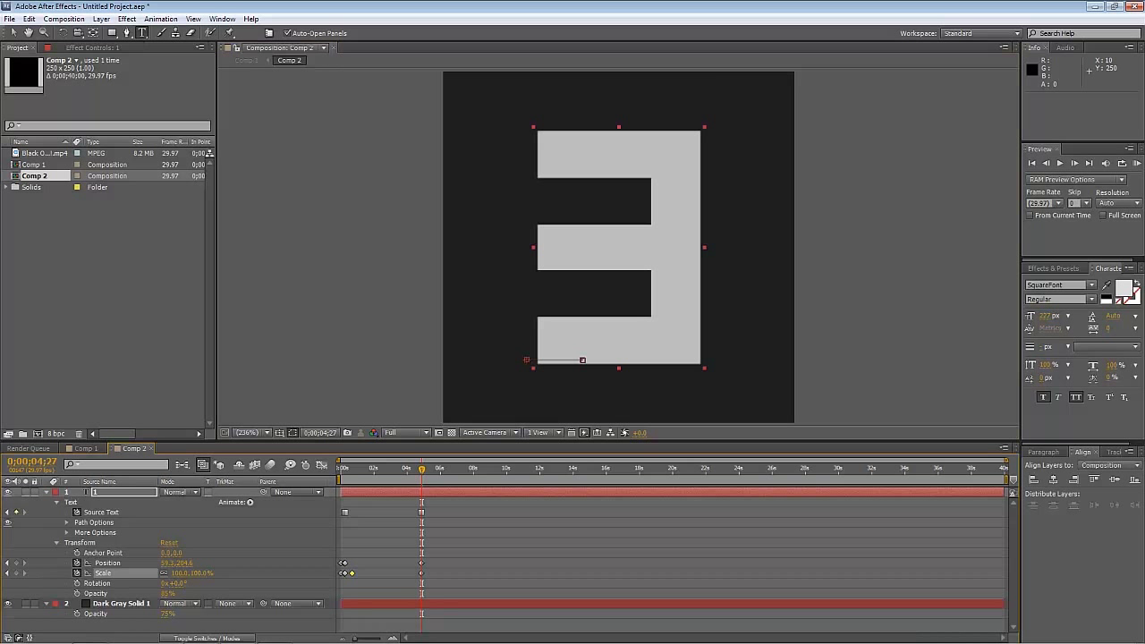
left_click_drag(343, 575, 339, 574)
left_click(379, 586)
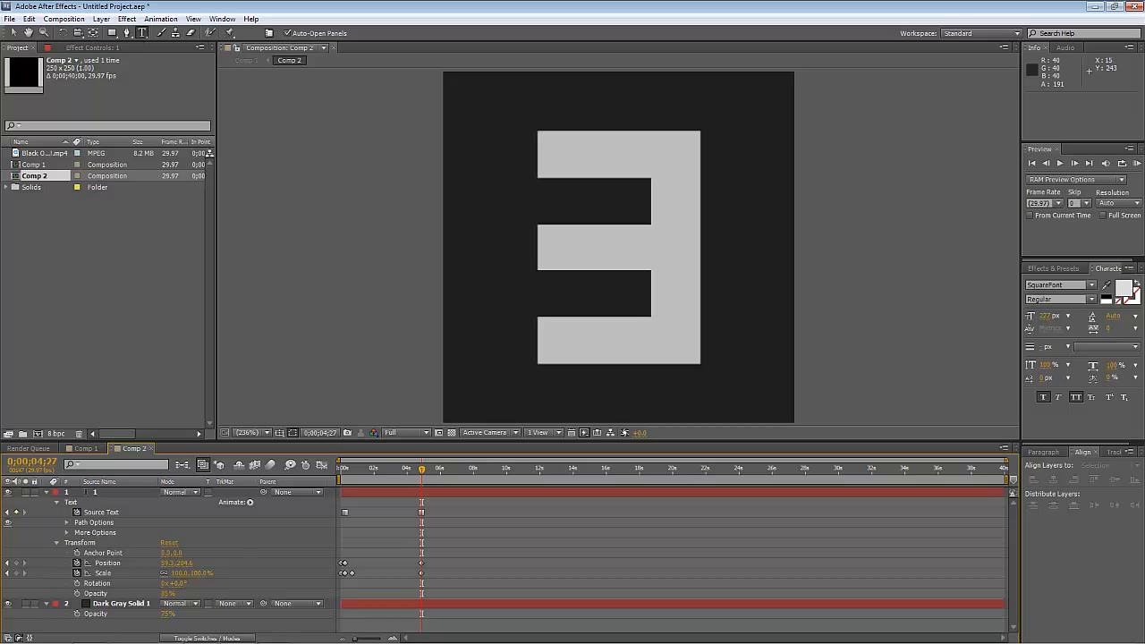
left_click(180, 574)
type("115")
key("Return")
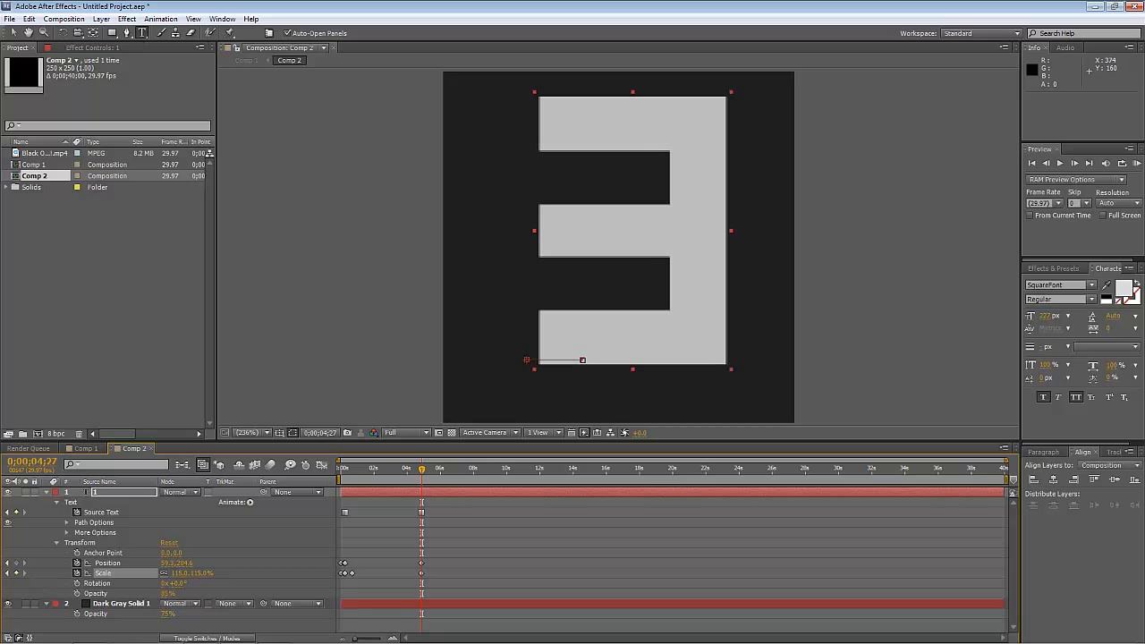
Set the numeral 3's scale back to 100% at 0;00;05;09.
left_click(1075, 164)
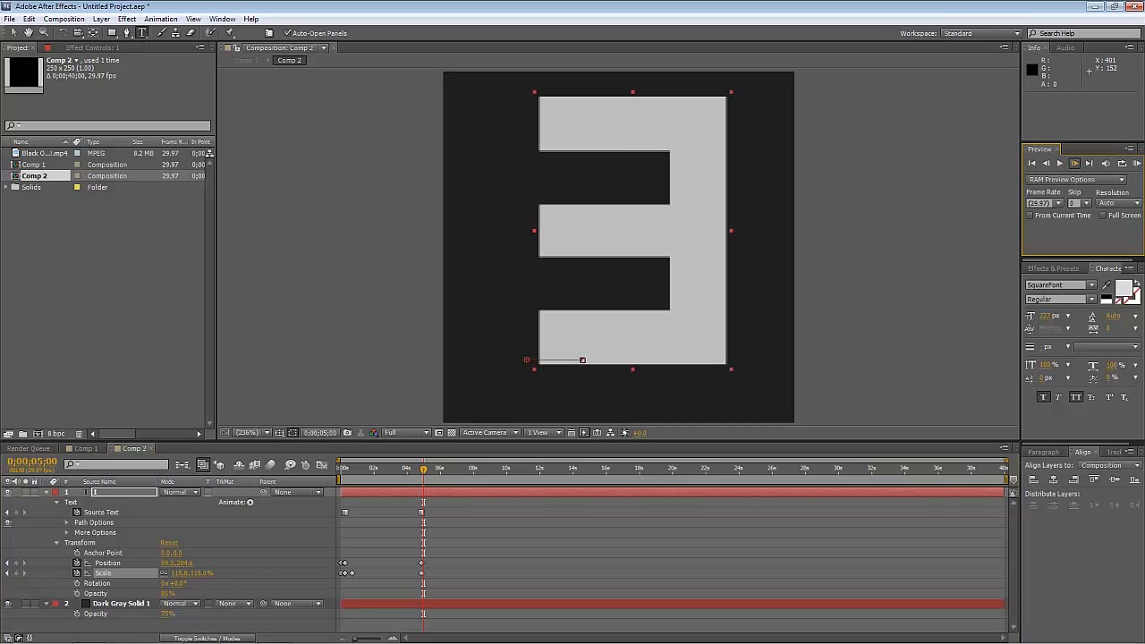
key("space")
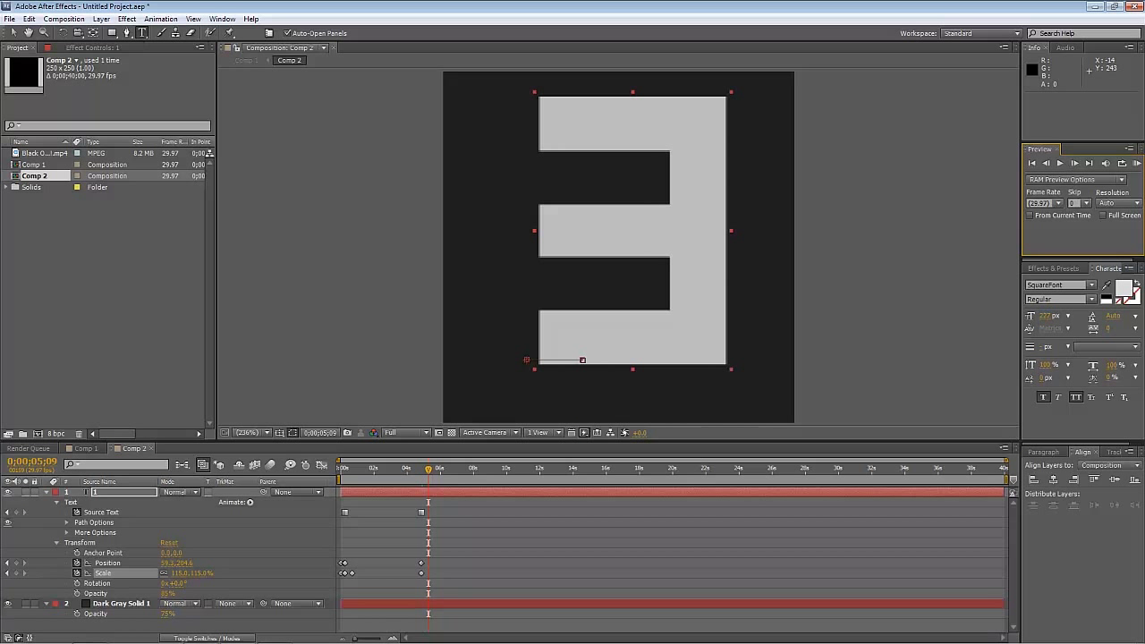
left_click(182, 573)
type("100")
key("Return")
Check the numeral change against the kill in Comp 1's footage, around 0;00;04;26.
left_click(86, 448)
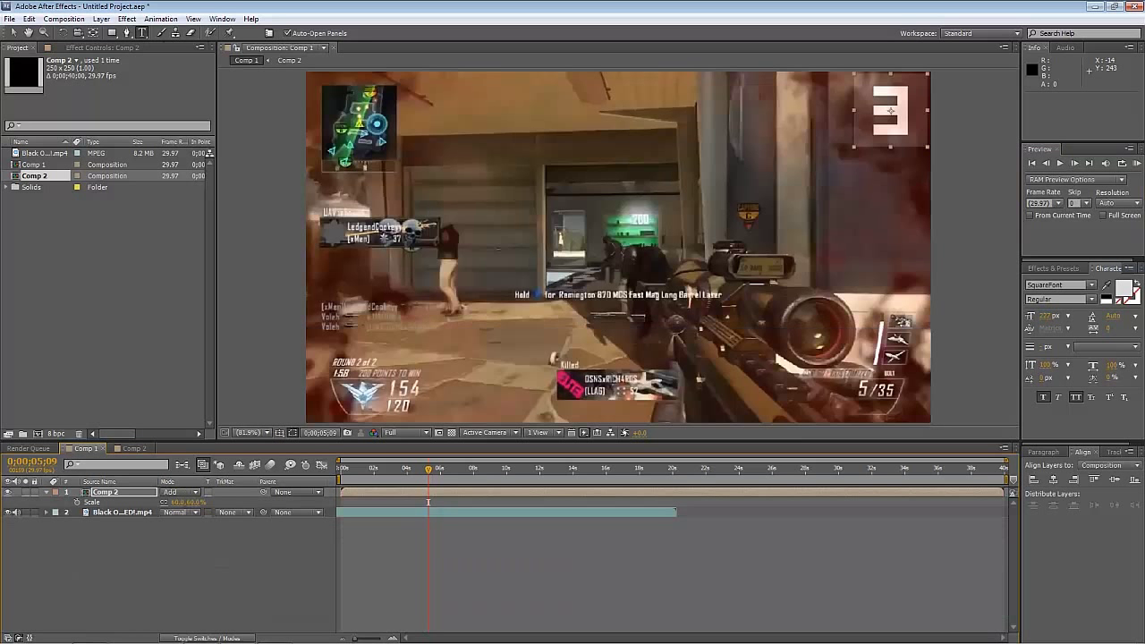
key("shift+Page_Up")
key("Page_Down")
key("Page_Down")
key("Page_Down")
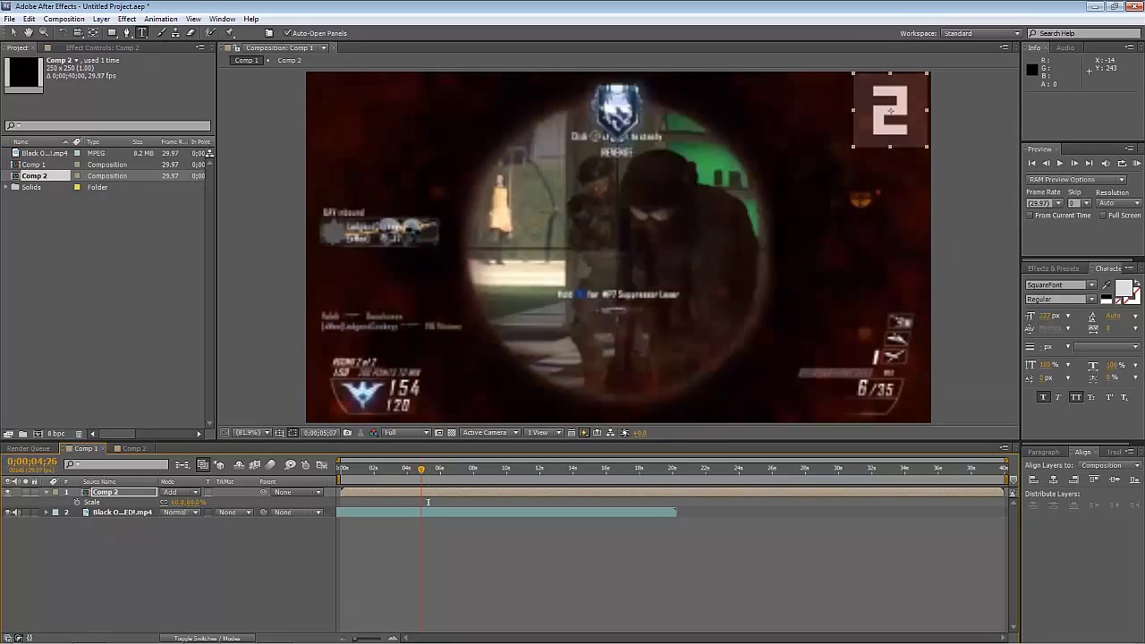
Replace the numeral 3 in Comp 2 with 4 at 0;00;04;27.
left_click(132, 449)
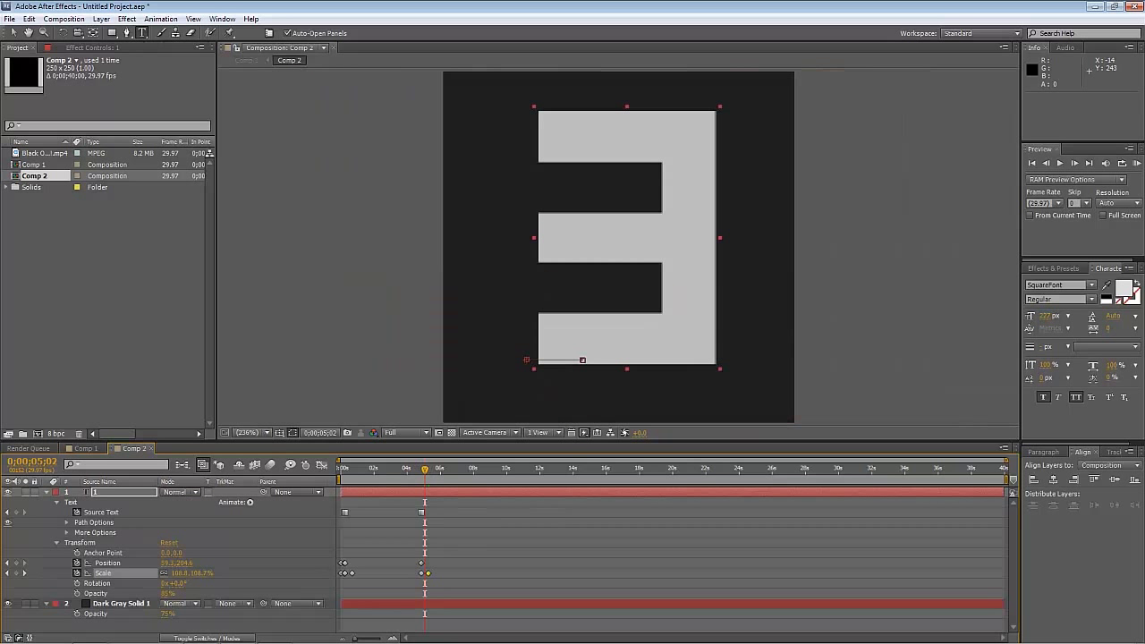
key("Page_Up")
key("Page_Up")
key("Page_Up")
key("Page_Up")
key("Page_Up")
key("Page_Up")
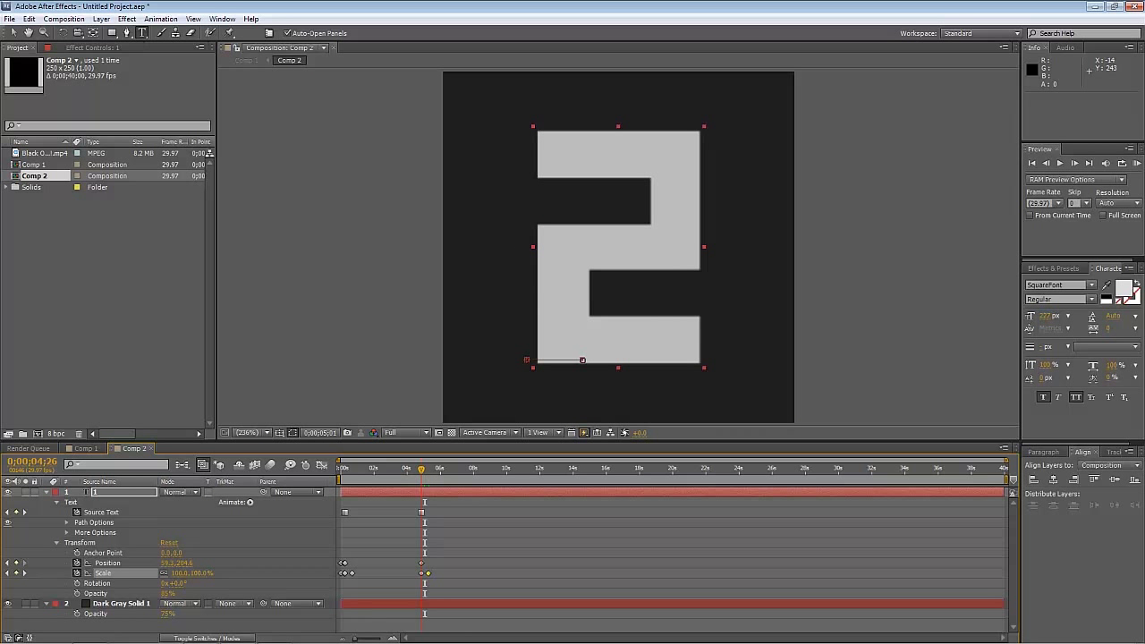
key("Page_Down")
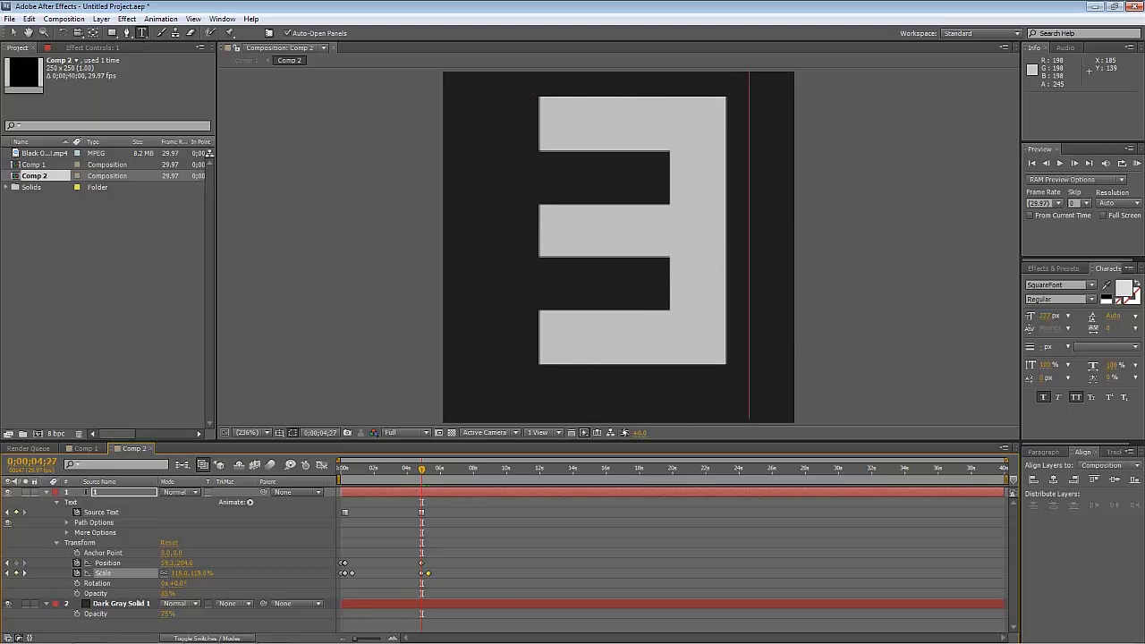
key("ctrl+a")
type("4")
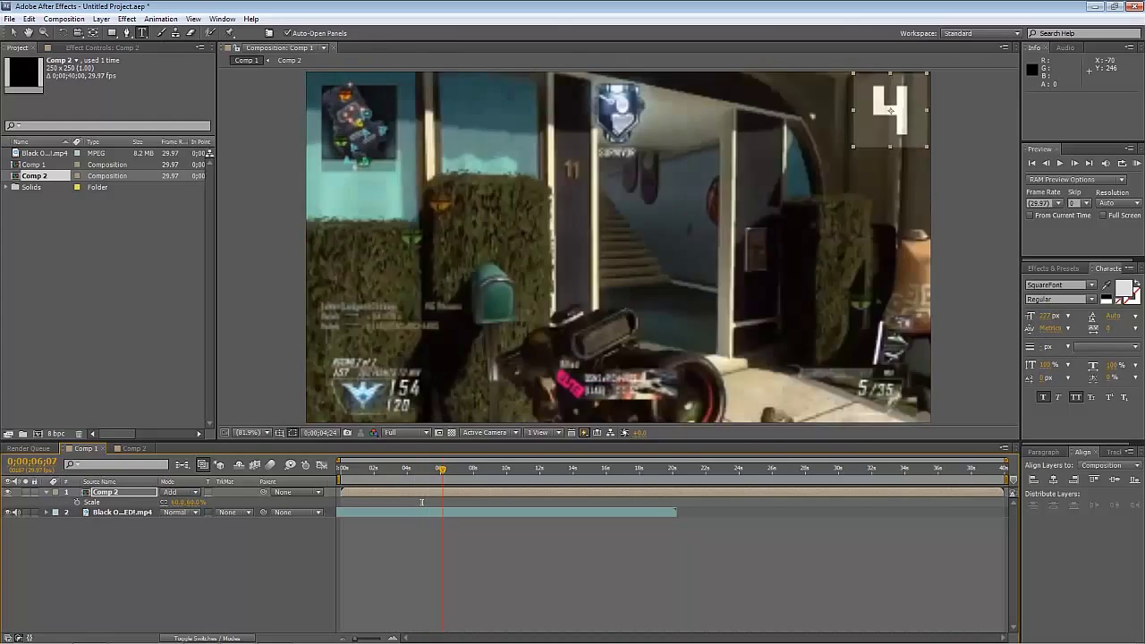
Review the numeral's change to 4 against Comp 1's footage, stepping back to 0;00;04;26.
left_click(421, 502)
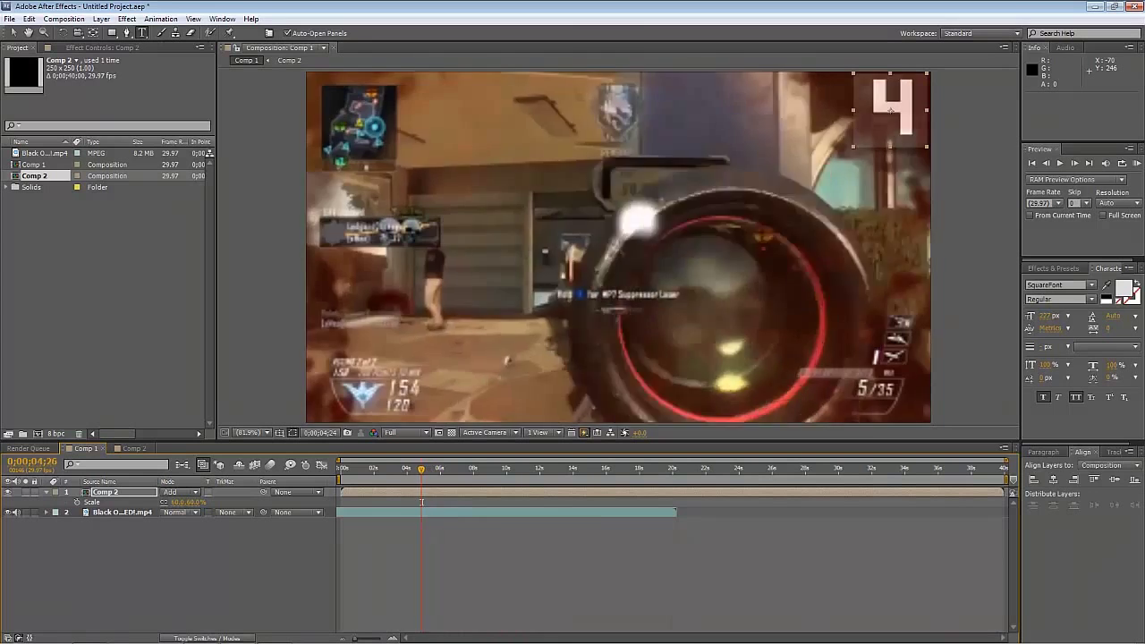
key("Page_Up")
key("Page_Up")
key("Page_Up")
key("Page_Up")
key("Page_Up")
key("Page_Up")
key("Page_Up")
key("Page_Up")
key("Page_Up")
key("Page_Up")
key("Page_Up")
key("Page_Up")
key("Page_Up")
key("Page_Up")
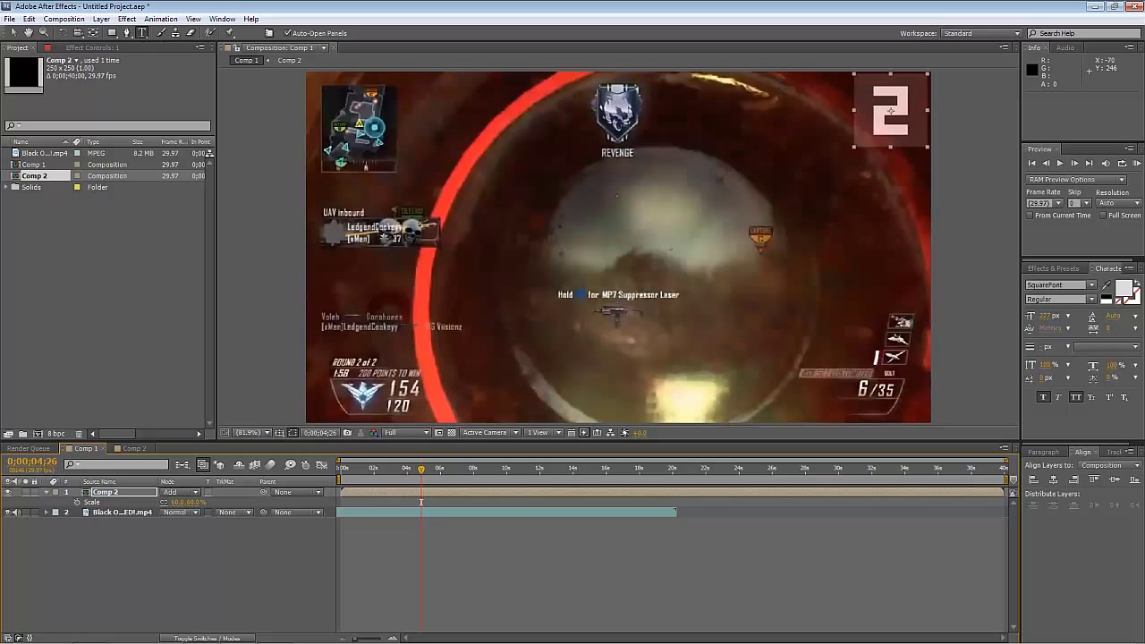
Add an adjustment layer above Comp 2 in Comp 1 and apply the Radial Blur effect to it.
key("ctrl+alt+y")
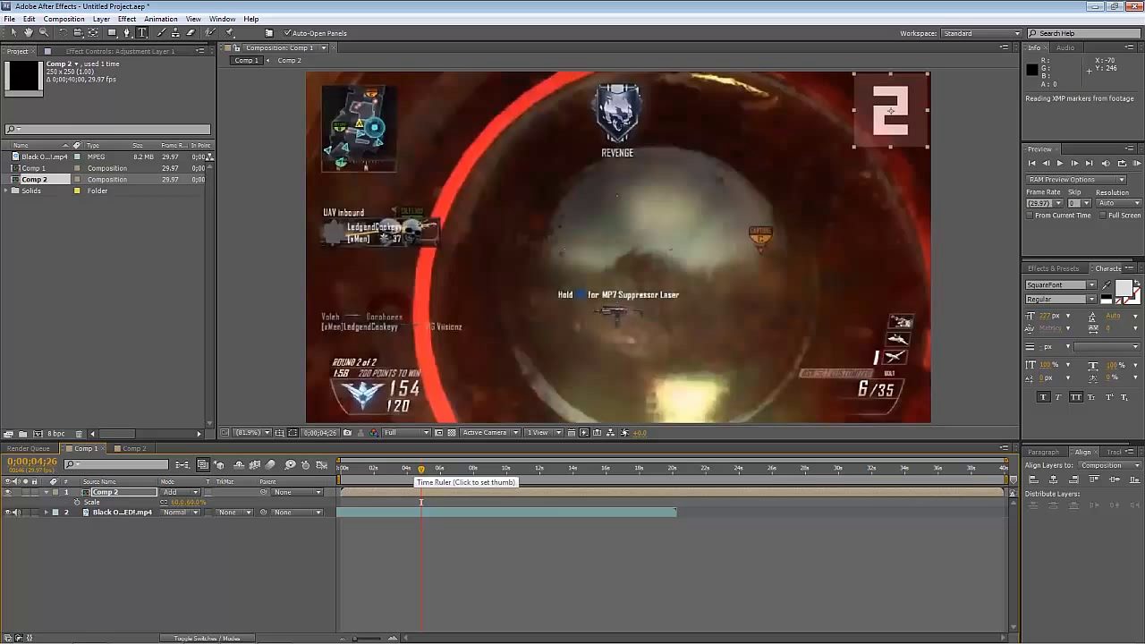
key("ctrl+5")
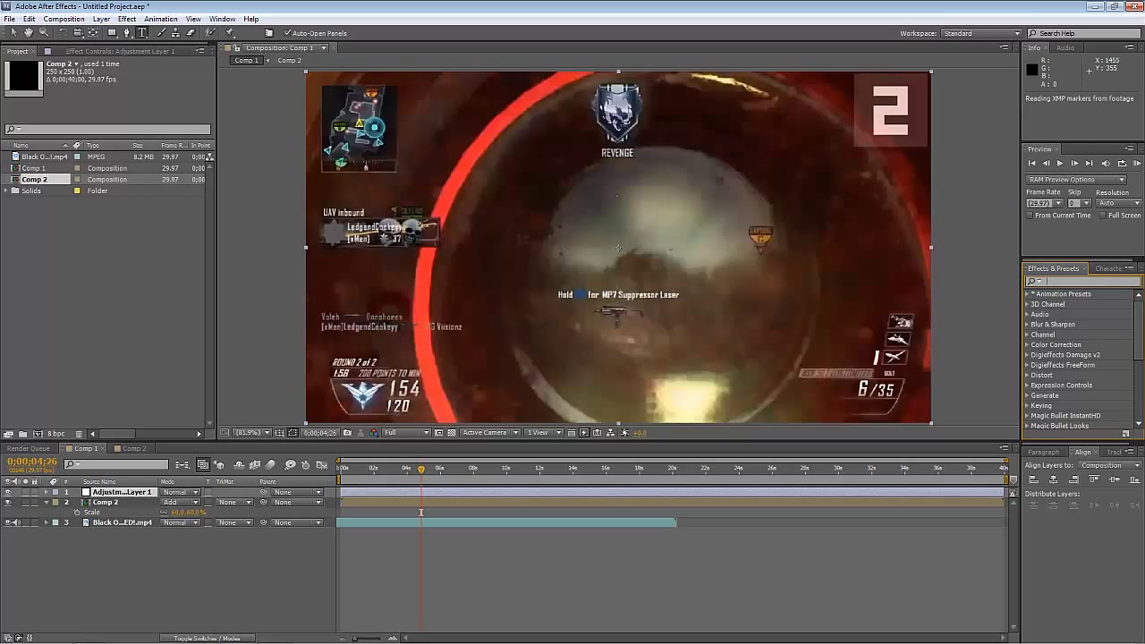
type("bu")
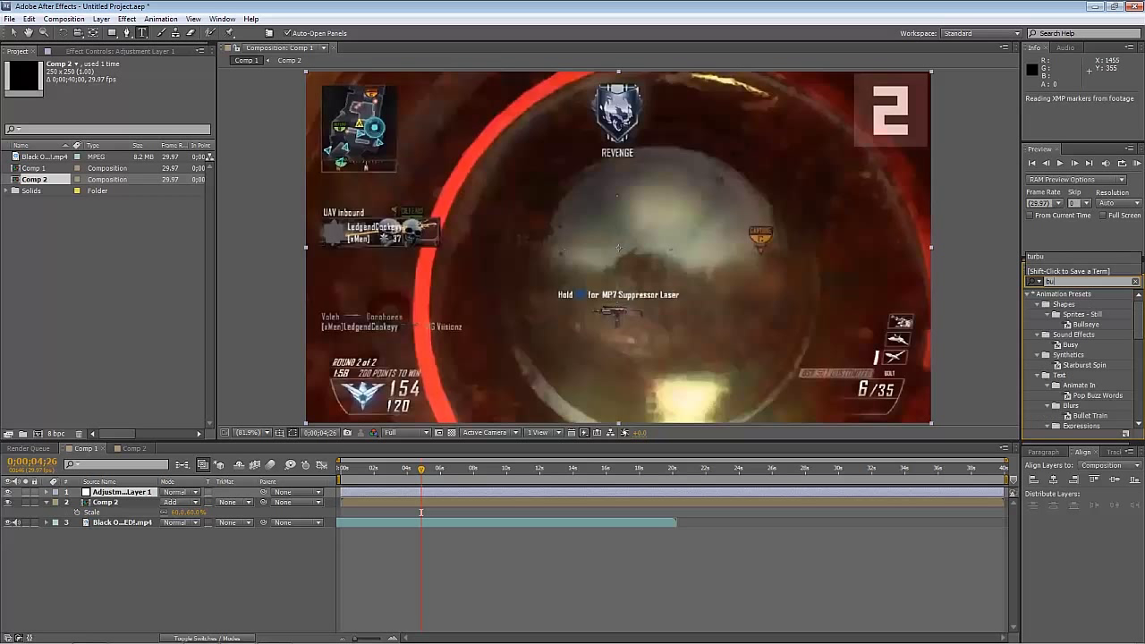
type("lur")
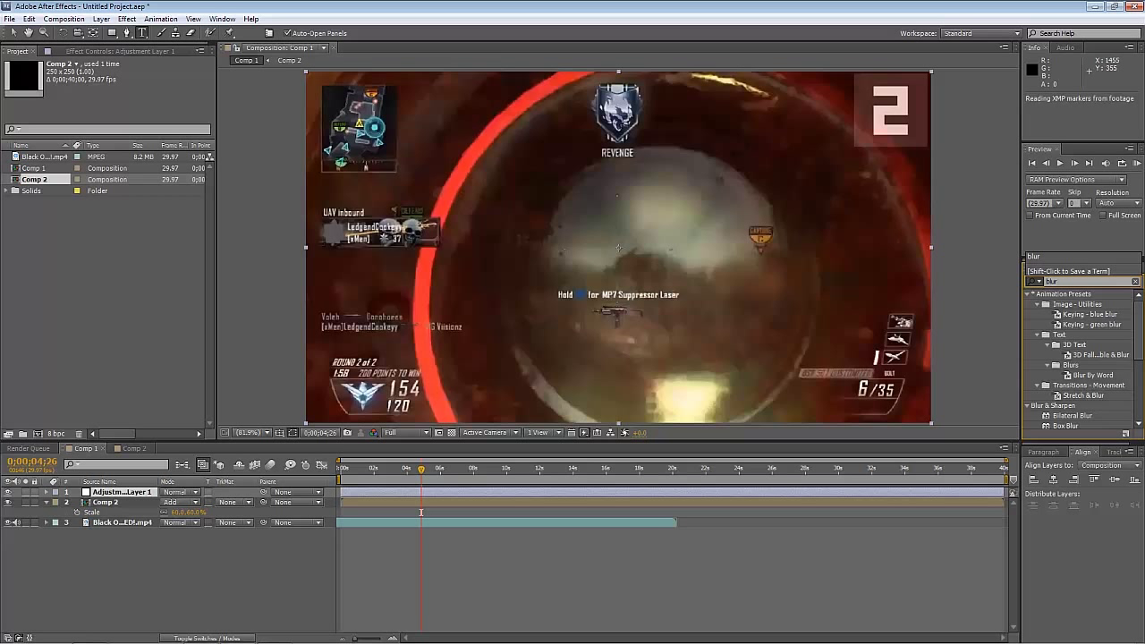
scroll(1081, 365, "down", 3)
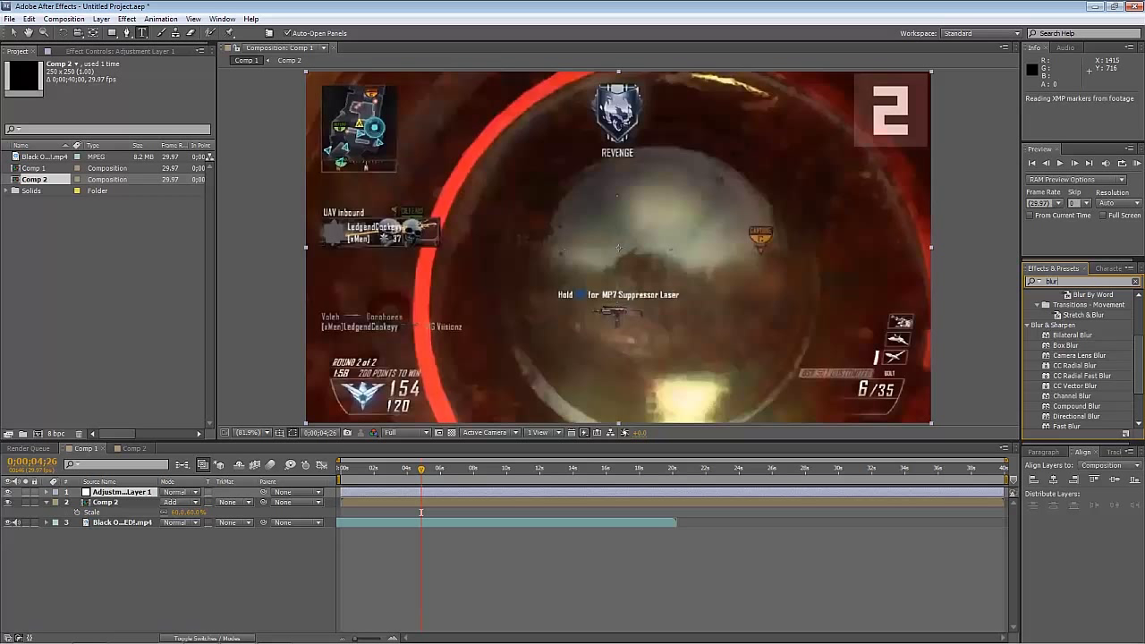
scroll(1081, 358, "down", 2)
left_click_drag(1071, 393, 477, 493)
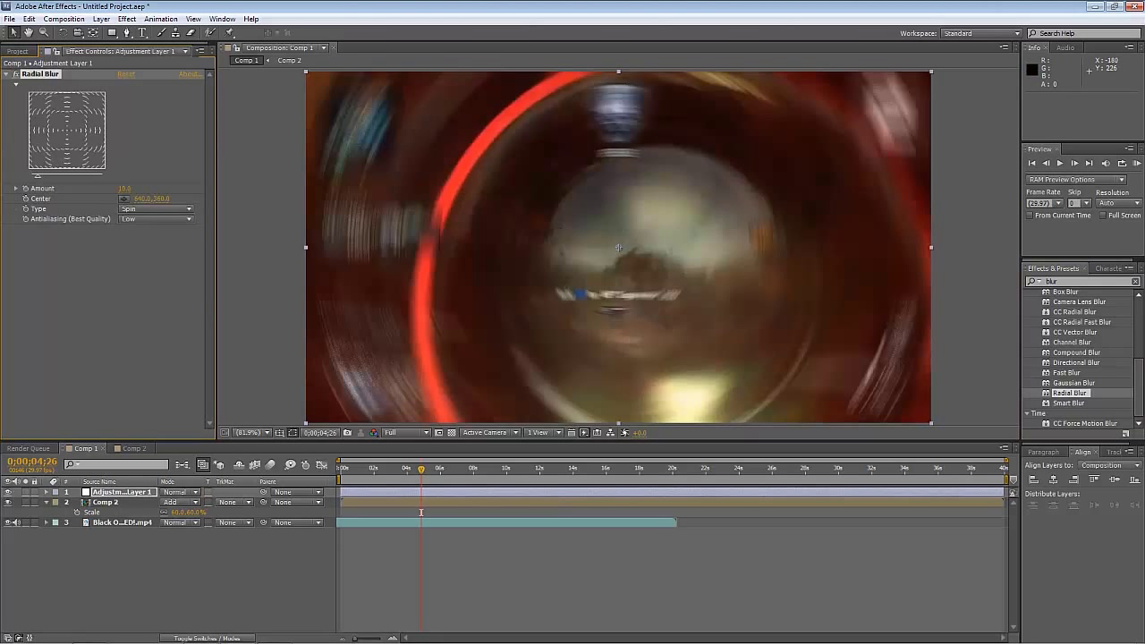
Change the Radial Blur type to Zoom and try the adjustment layer below Comp 2 before returning it to the top.
left_click(157, 208)
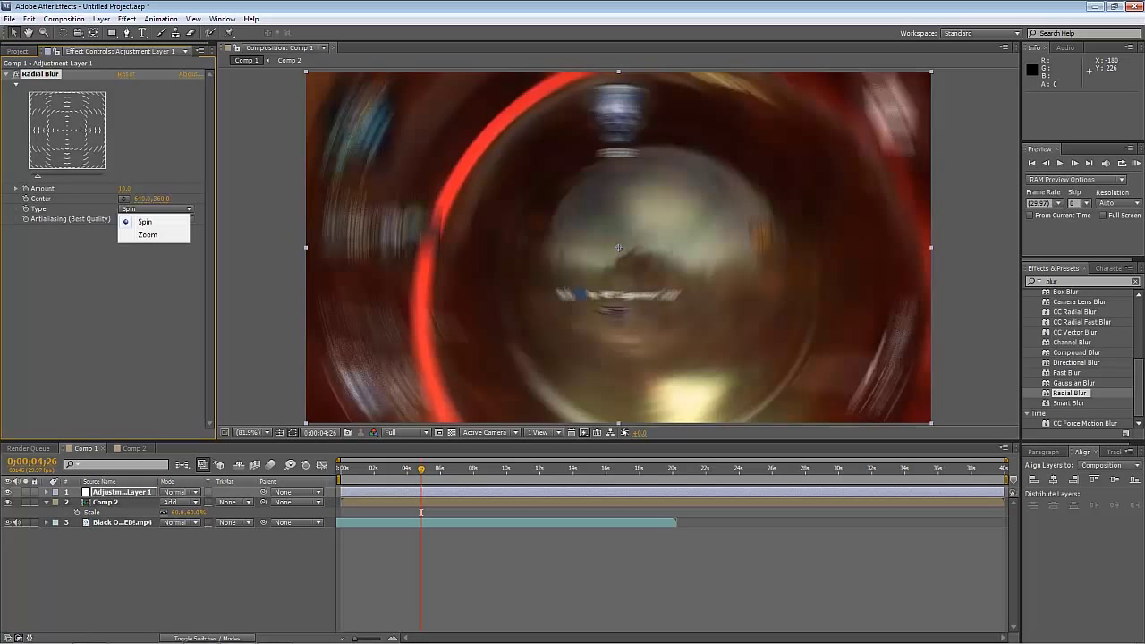
left_click(148, 236)
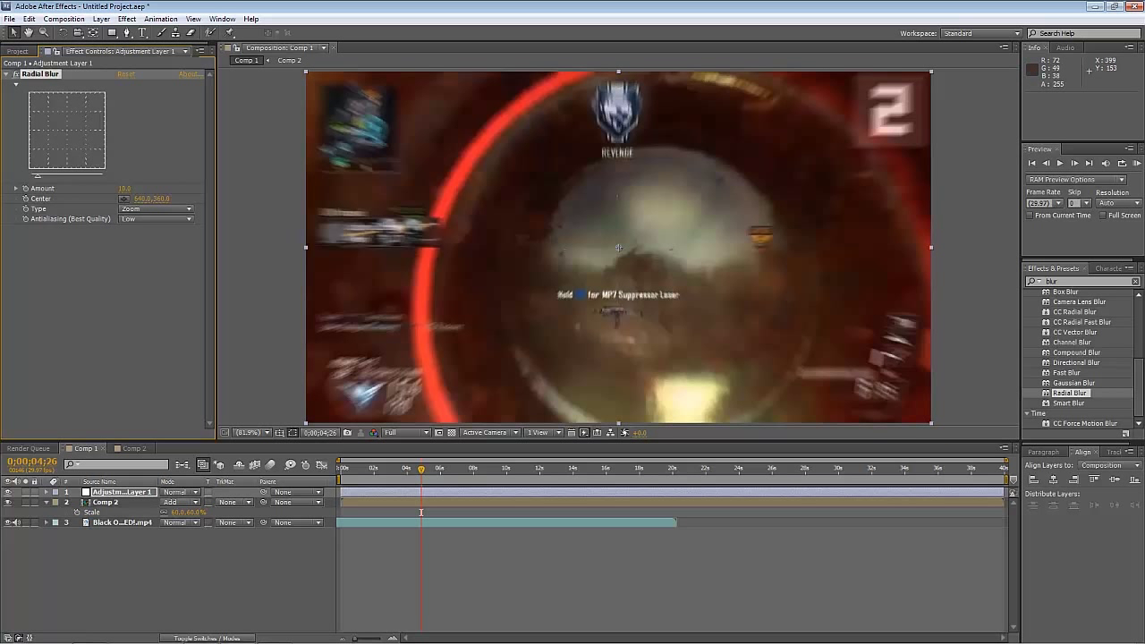
mouse_move(121, 493)
left_mouse_down()
mouse_move(122, 508)
mouse_move(107, 509)
left_mouse_up()
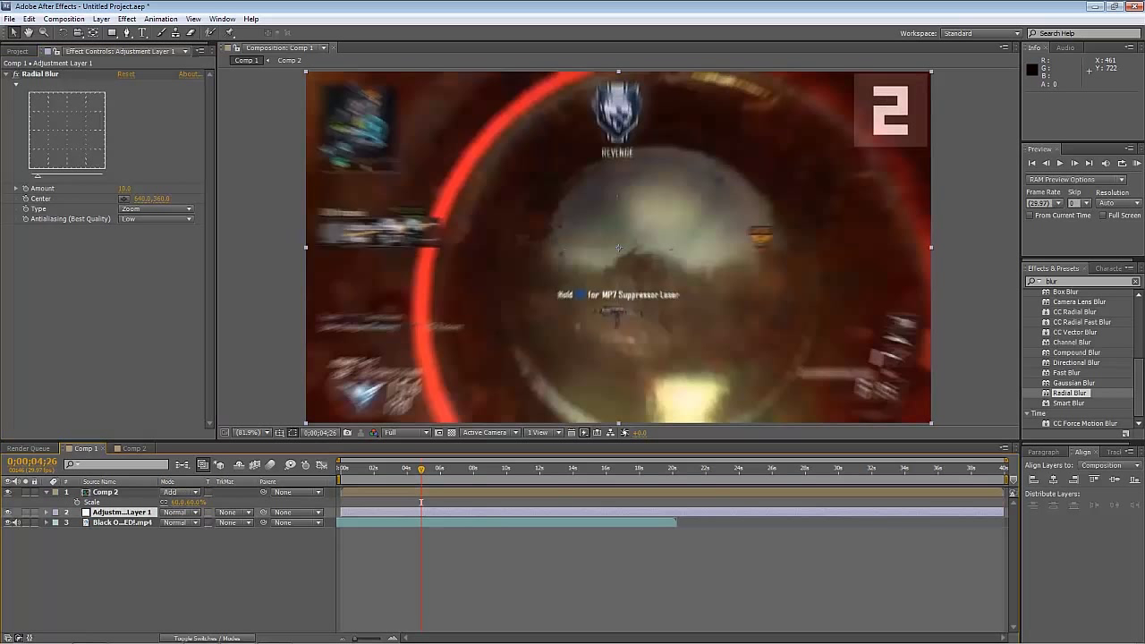
left_click_drag(121, 513, 121, 489)
Set the Radial Blur amount to 25.
left_click(125, 189)
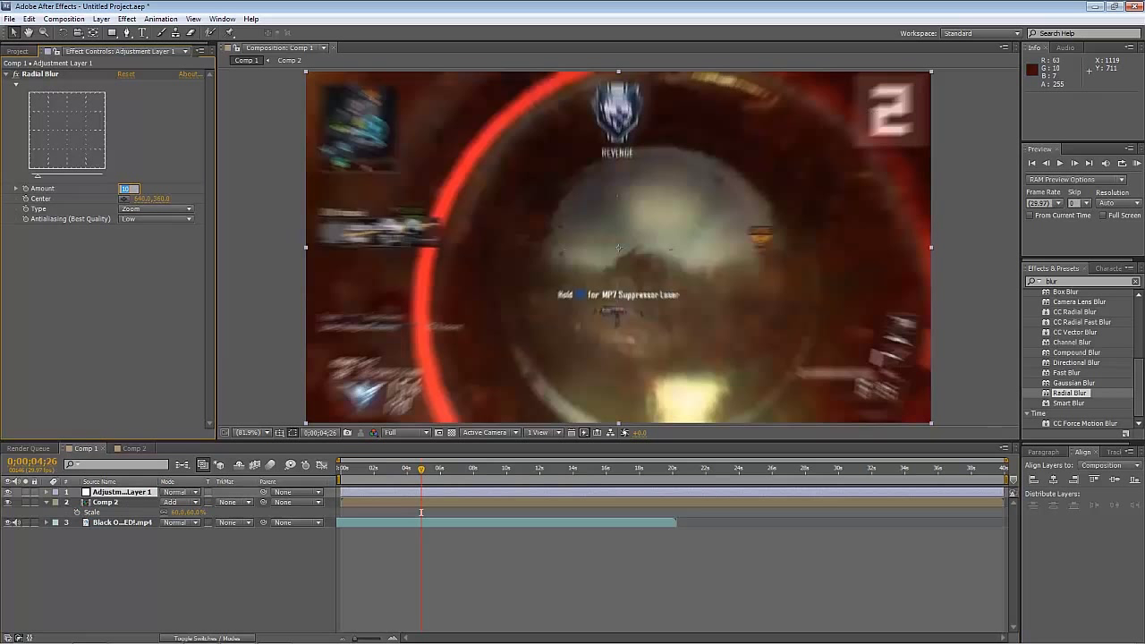
type("25")
key("Return")
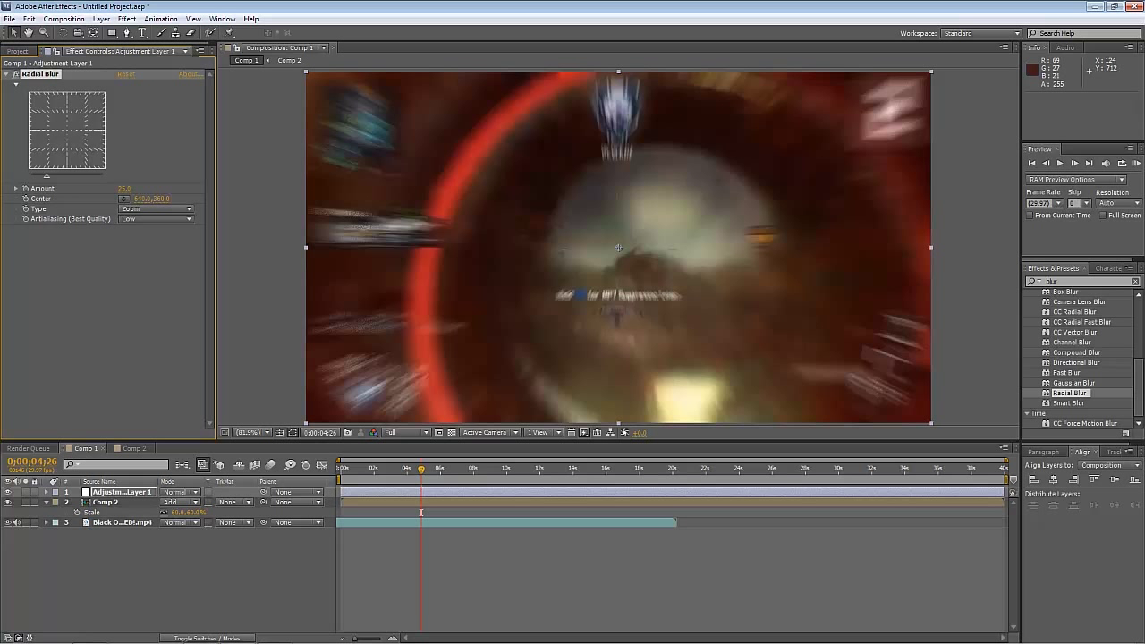
Step back through the blurred footage in Comp 1 to 0;00;03;07 and delete the adjustment layer.
left_click(134, 449)
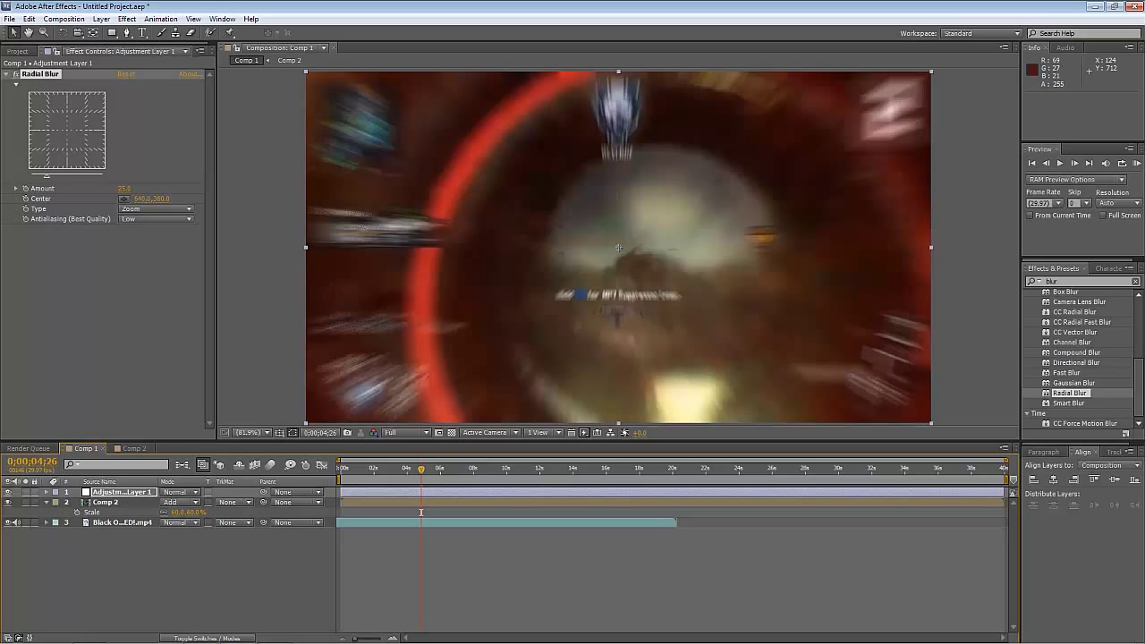
key("Page_Up")
key("Page_Up")
key("Page_Up")
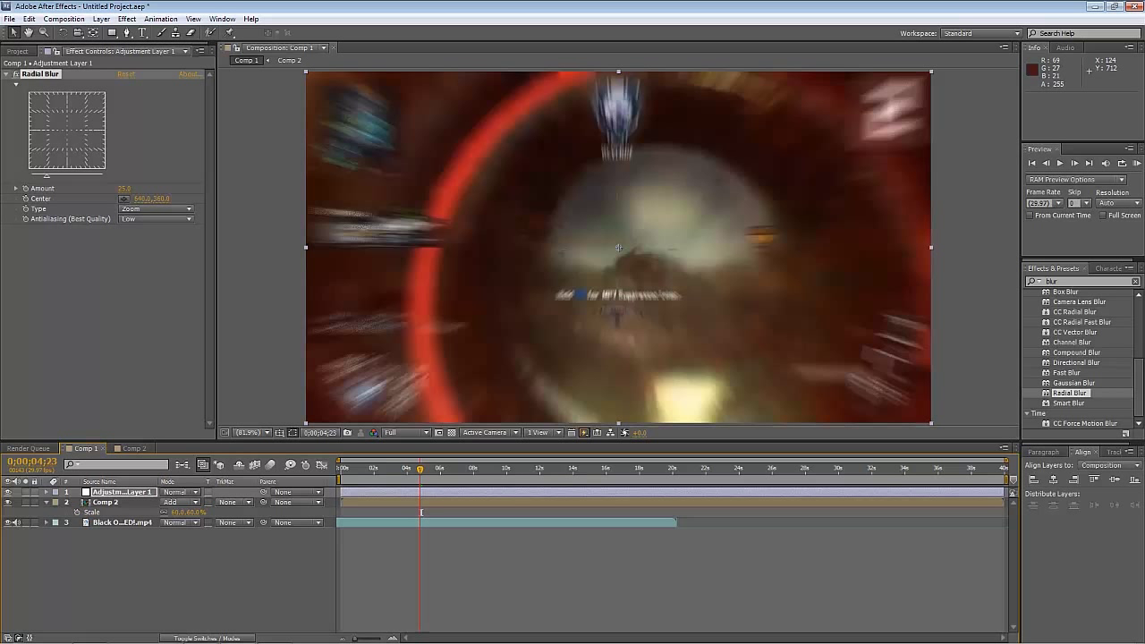
key("Page_Up")
key("Page_Up")
key("Page_Up")
key("Page_Up")
key("Page_Up")
key("Page_Up")
key("Page_Up")
key("Page_Up")
key("Page_Up")
key("Page_Up")
key("Page_Up")
key("Page_Up")
key("Page_Up")
key("Page_Up")
key("Page_Up")
key("Page_Up")
key("Page_Up")
key("Page_Up")
key("Page_Up")
key("Page_Up")
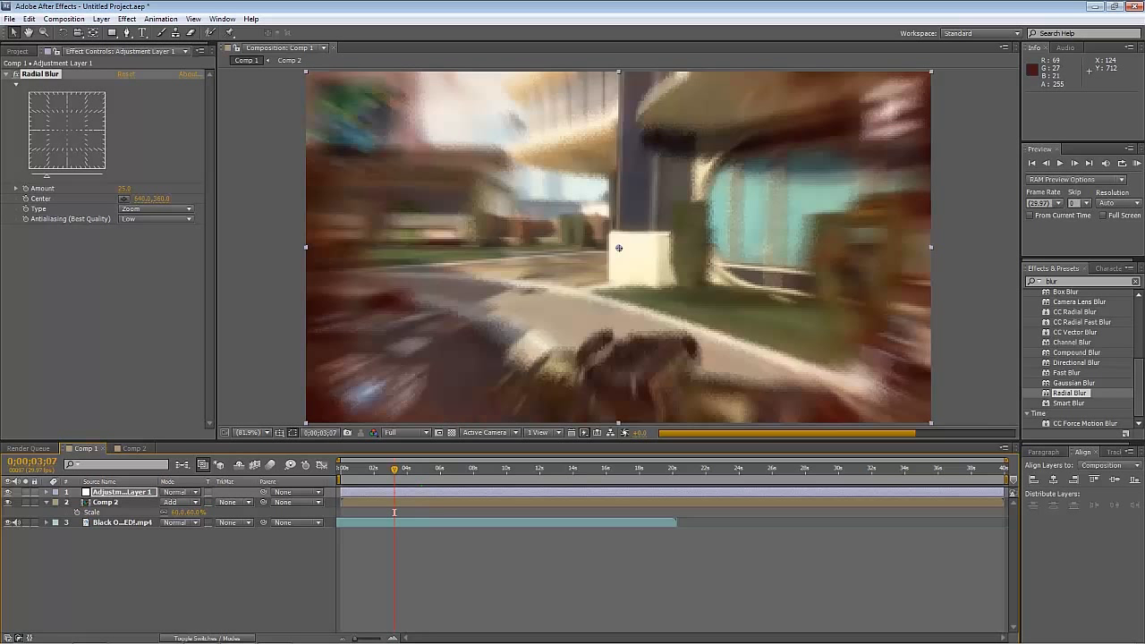
key("Delete")
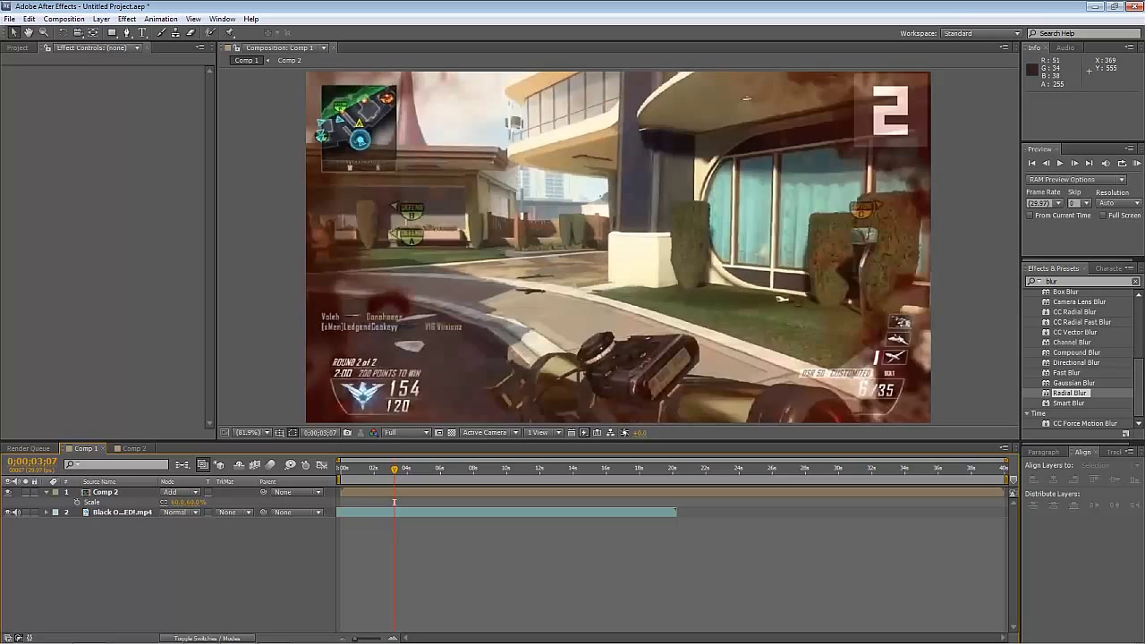
mouse_move(200, 632)
left_click(275, 634)
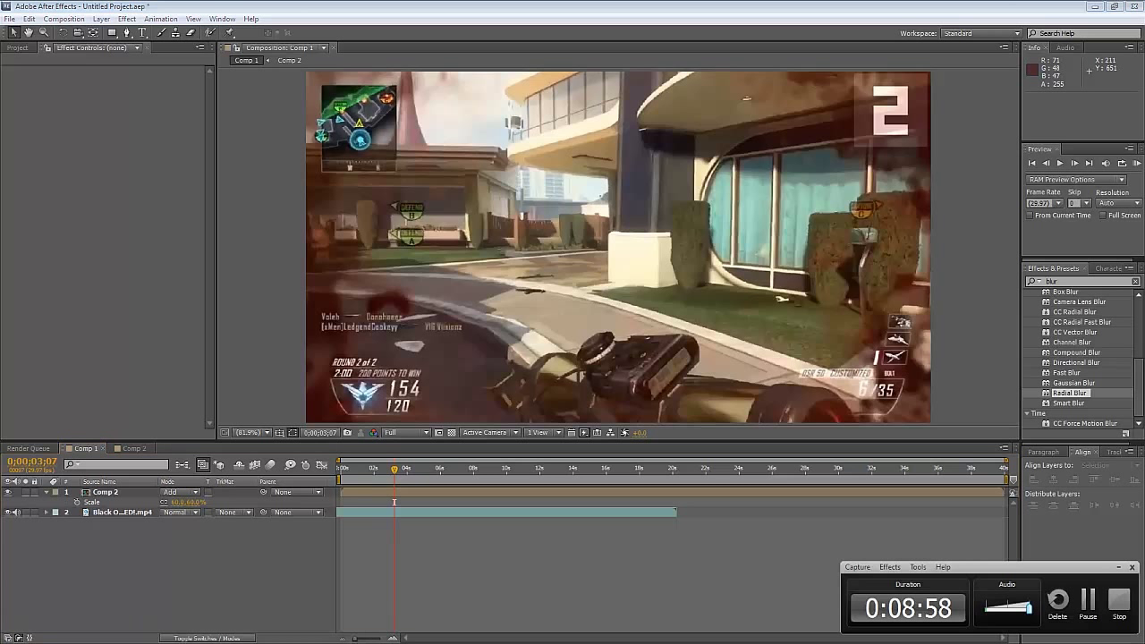